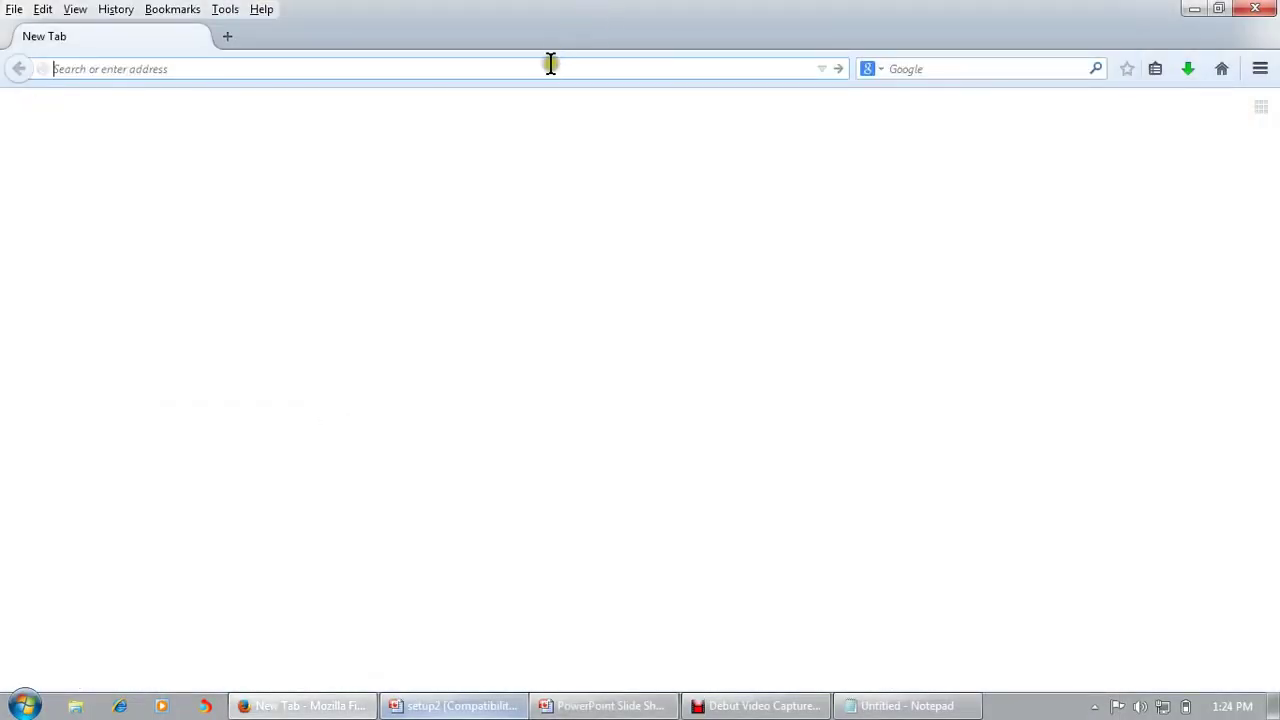
# Load the router admin address 192.168.1.1 in Firefox.
pyautogui.click(549, 65)
pyautogui.write('192')
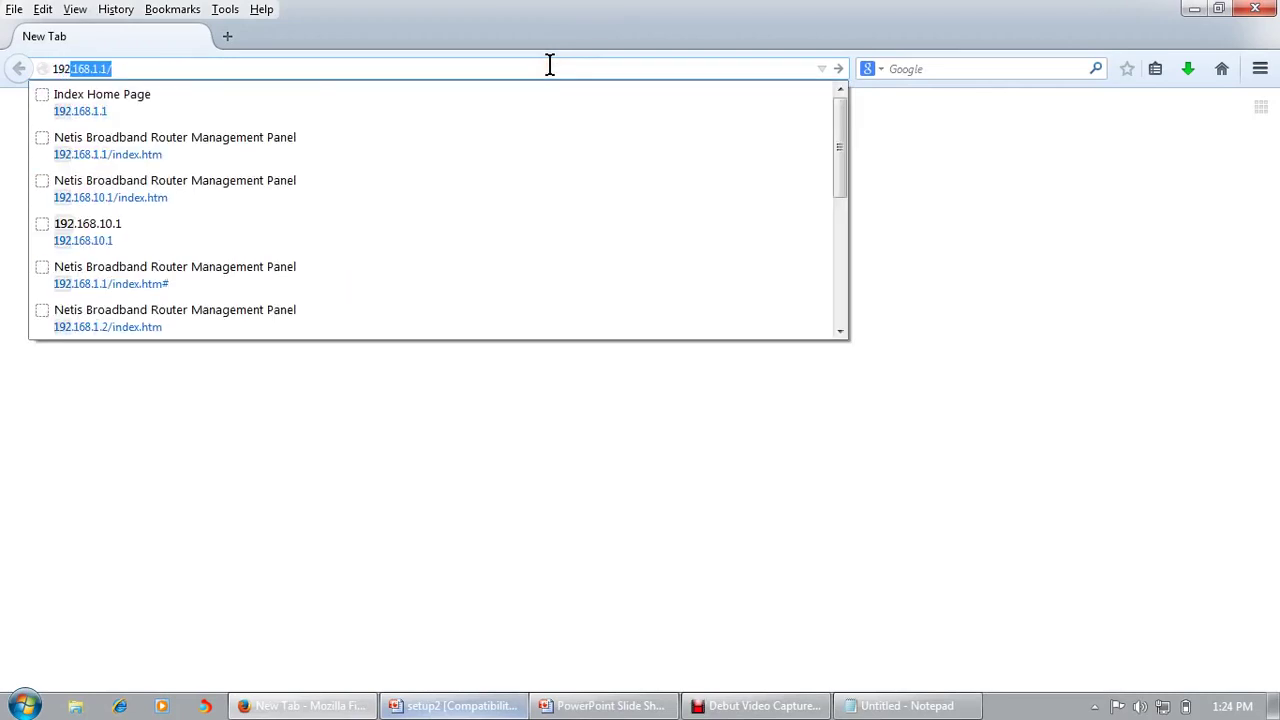
pyautogui.write('.168')
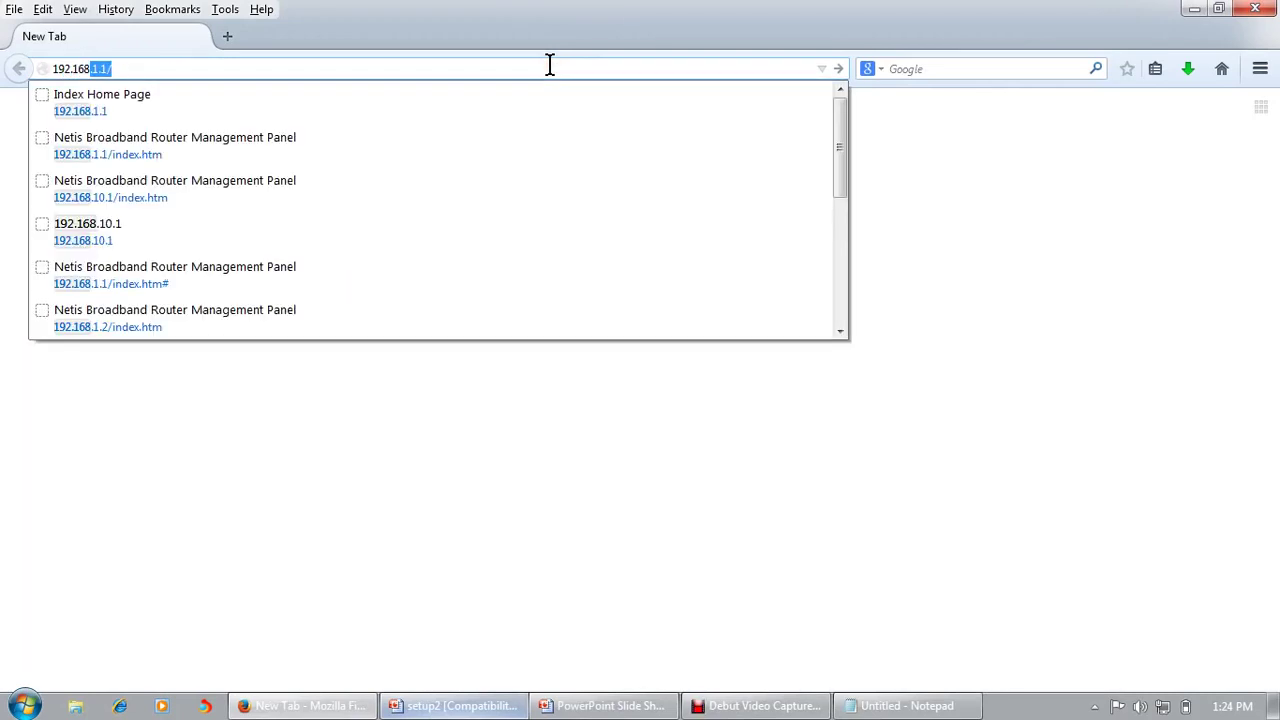
pyautogui.write('.1.1')
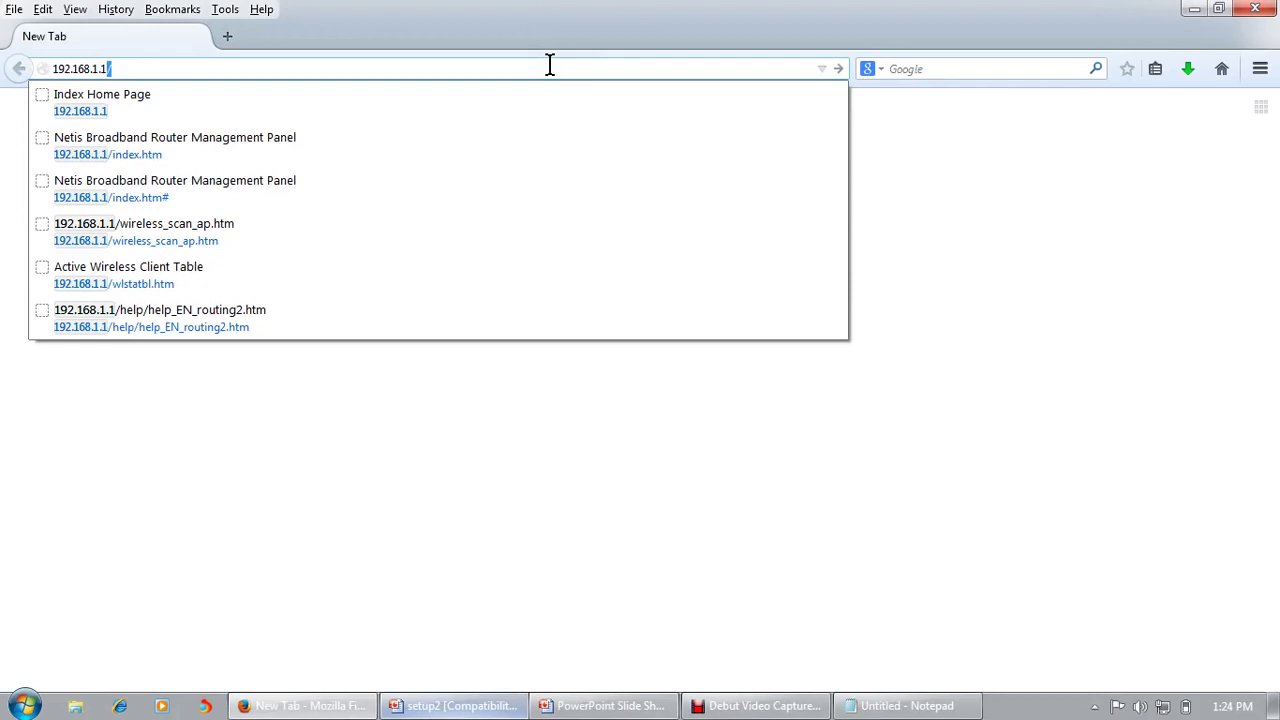
pyautogui.press('Delete')
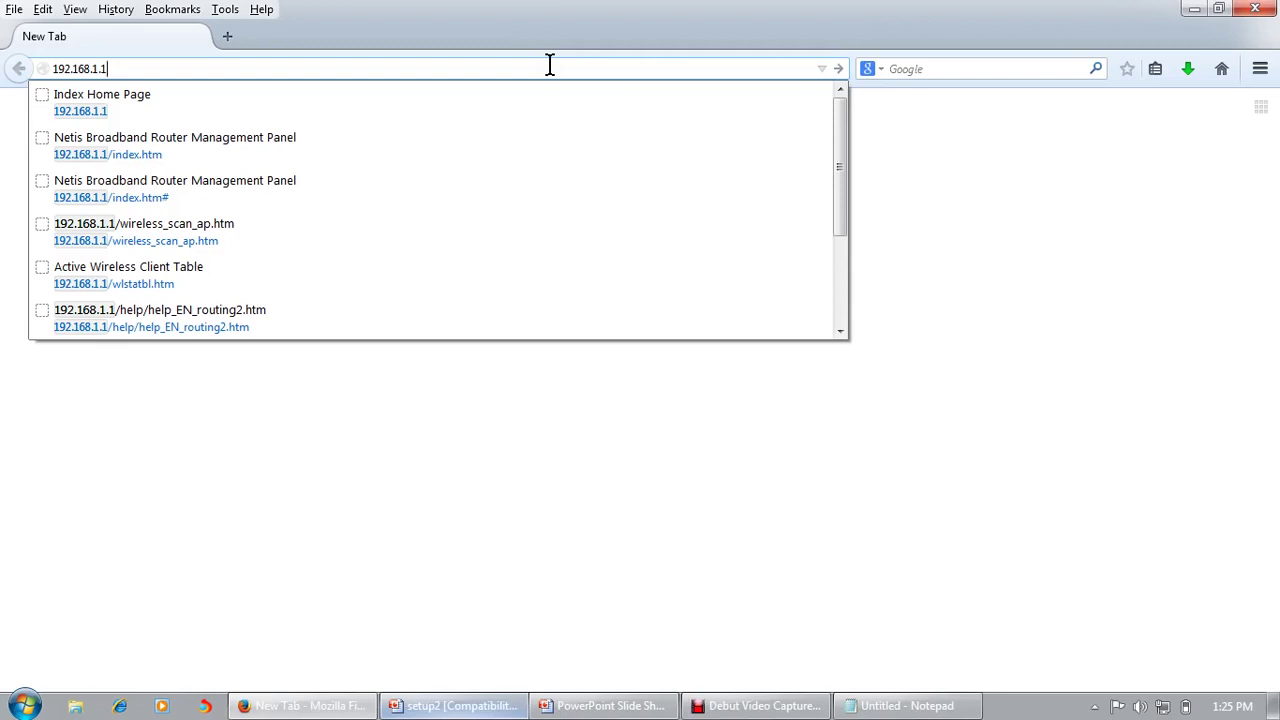
pyautogui.press('Return')
# Sign in with the router's administrator username and password.
pyautogui.write('a')
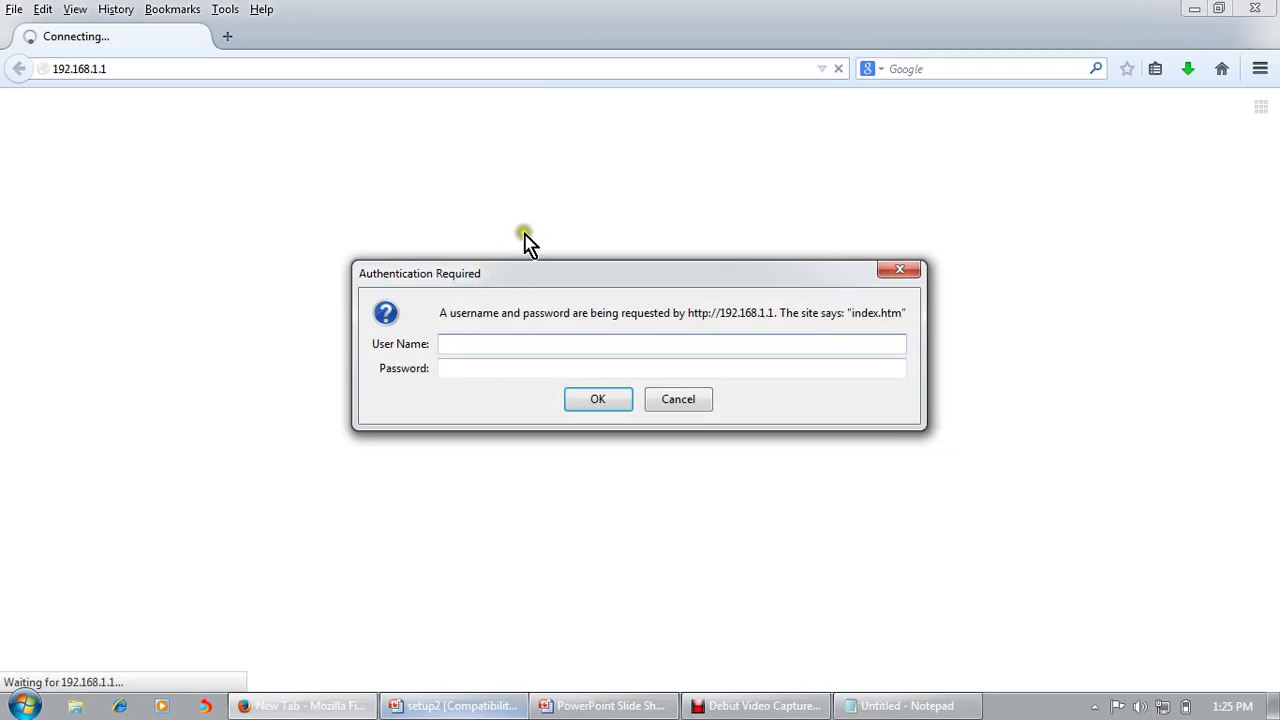
pyautogui.write('dmin')
pyautogui.press('Tab')
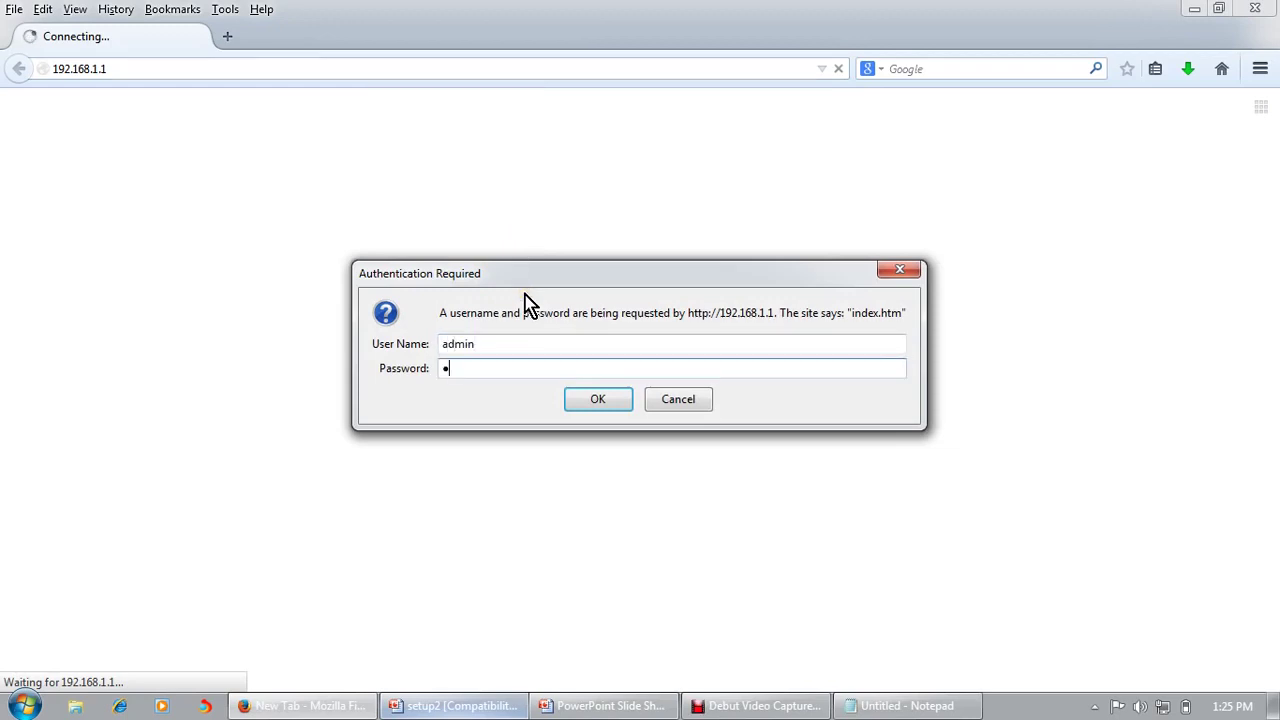
pyautogui.press('Return')
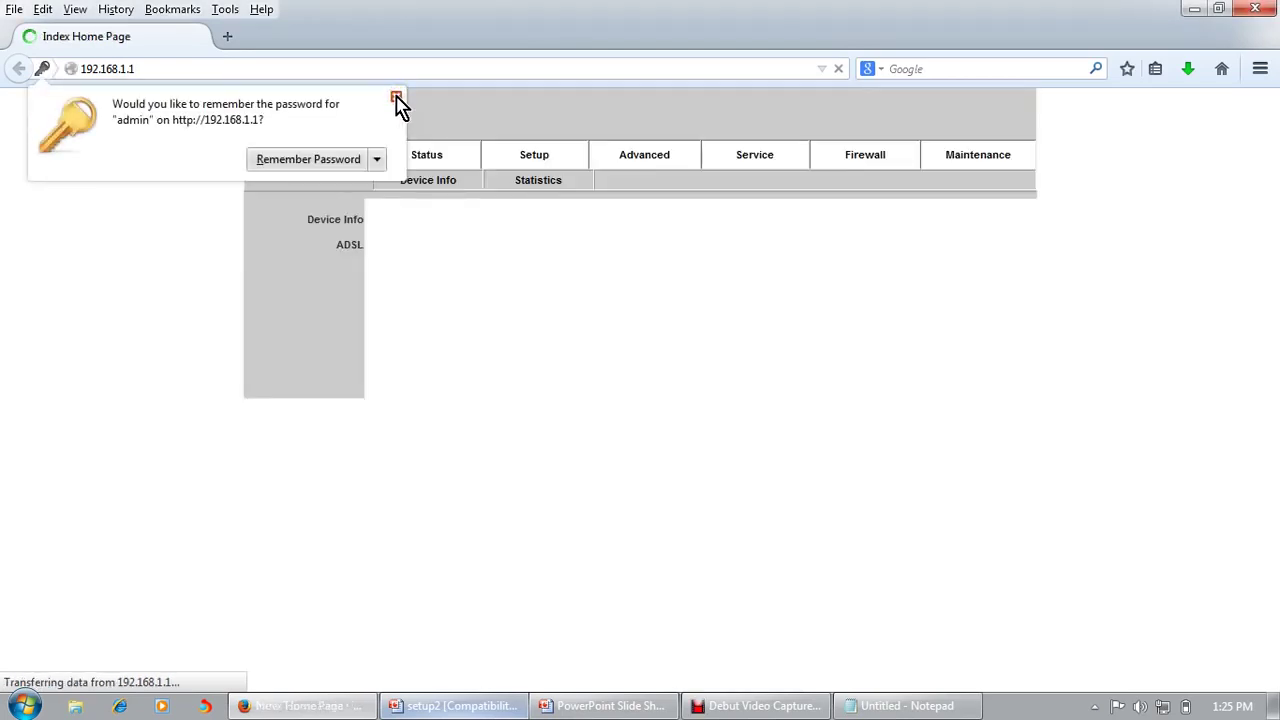
# Dismiss the save-password offer and go to Setup > WLAN > MBSSID.
pyautogui.click(396, 100)
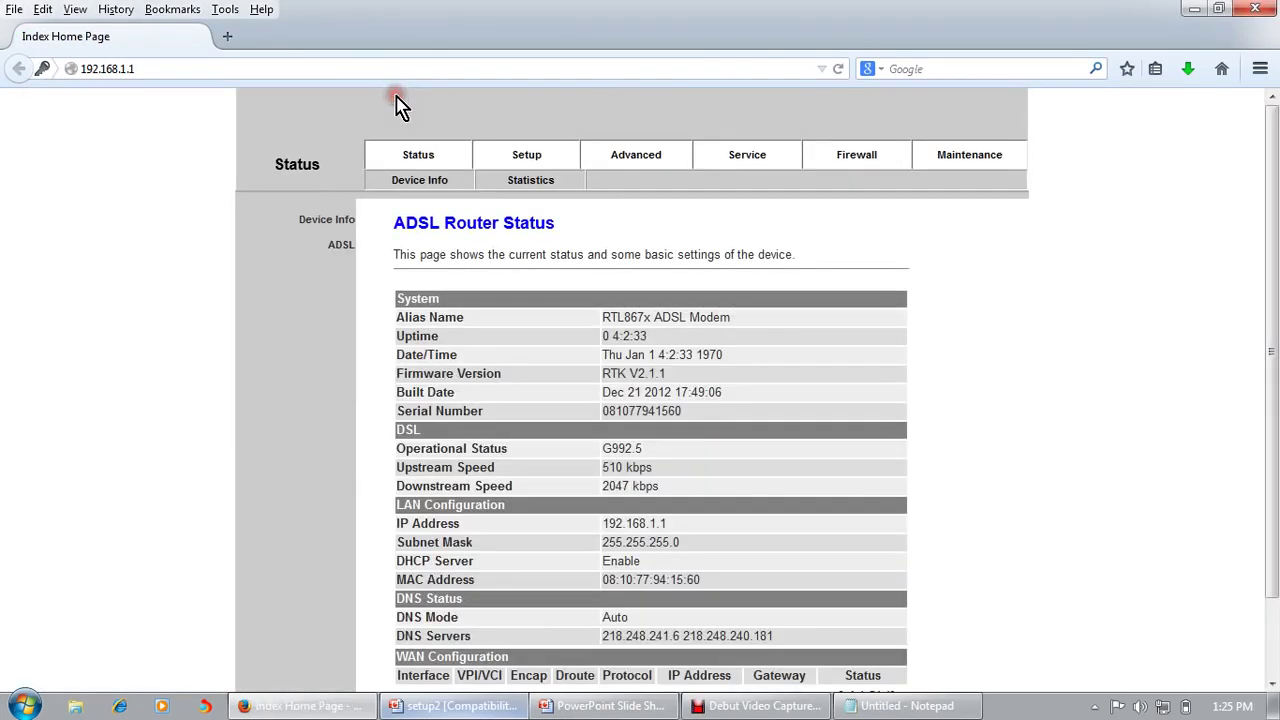
pyautogui.click(537, 160)
pyautogui.click(640, 185)
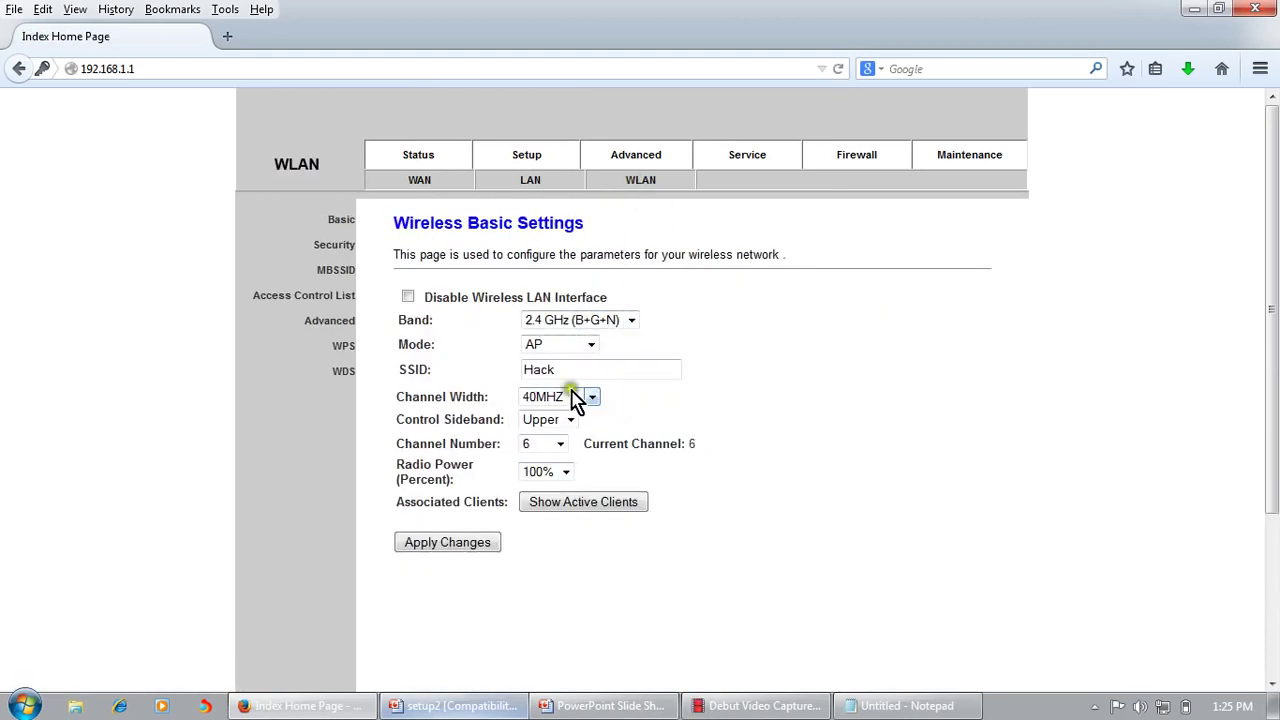
pyautogui.click(338, 273)
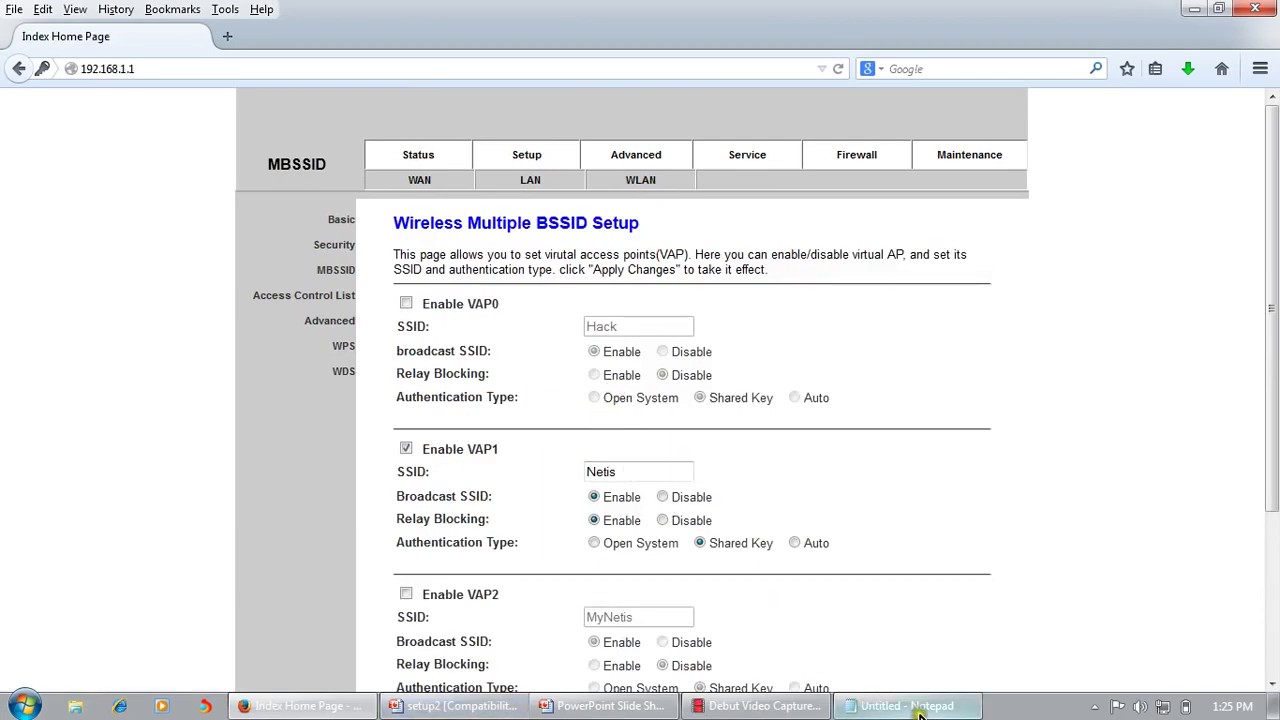
# Launch Notepad and write 'SSID- Netis' on the first line.
pyautogui.click(25, 706)
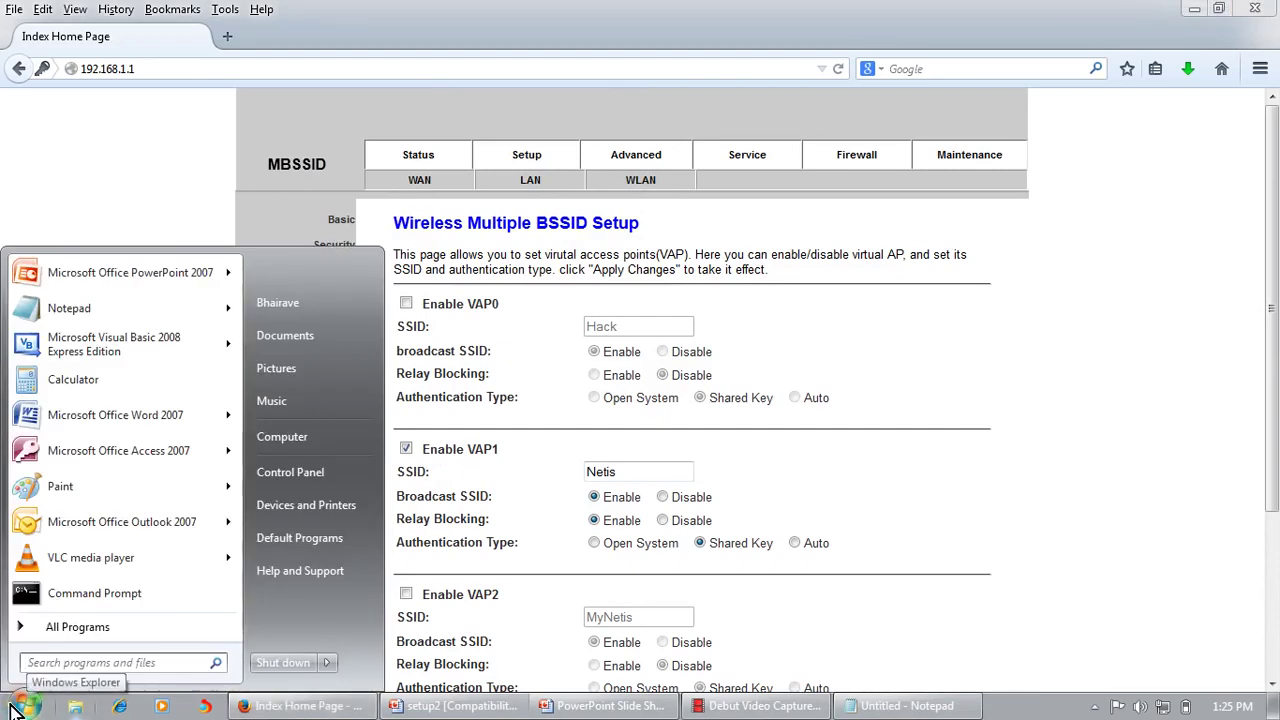
pyautogui.write('notepad')
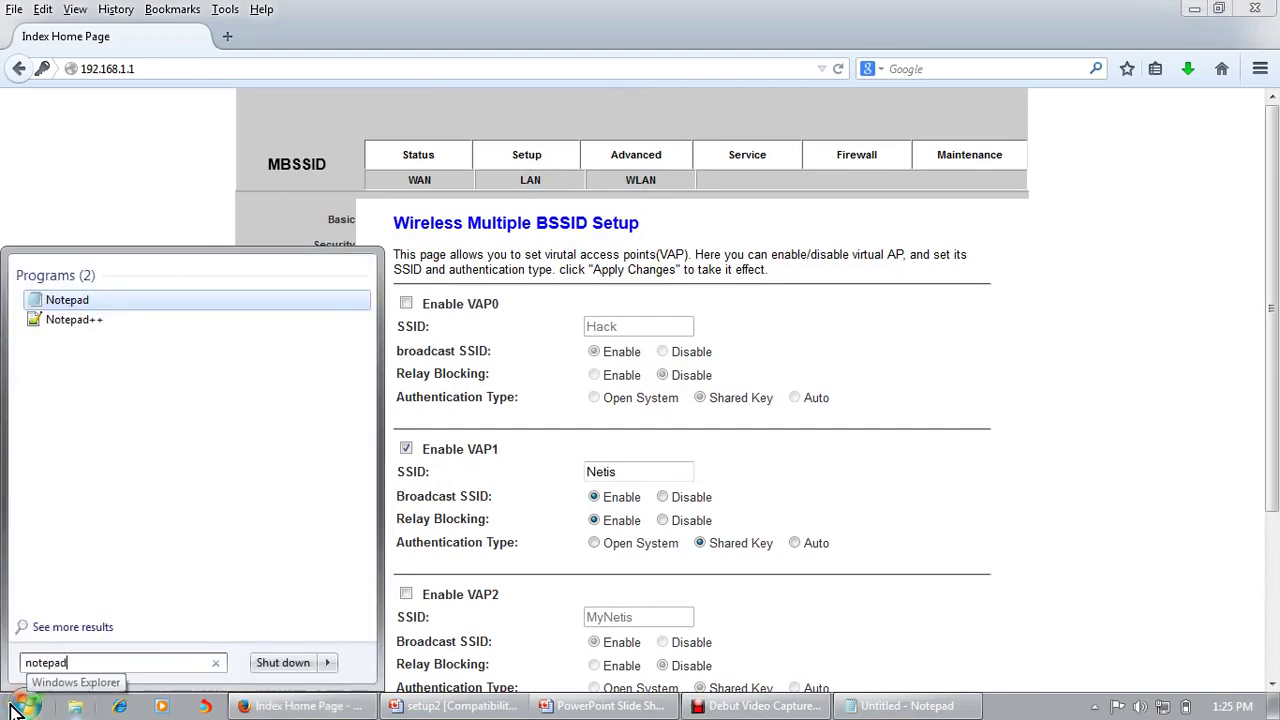
pyautogui.press('Return')
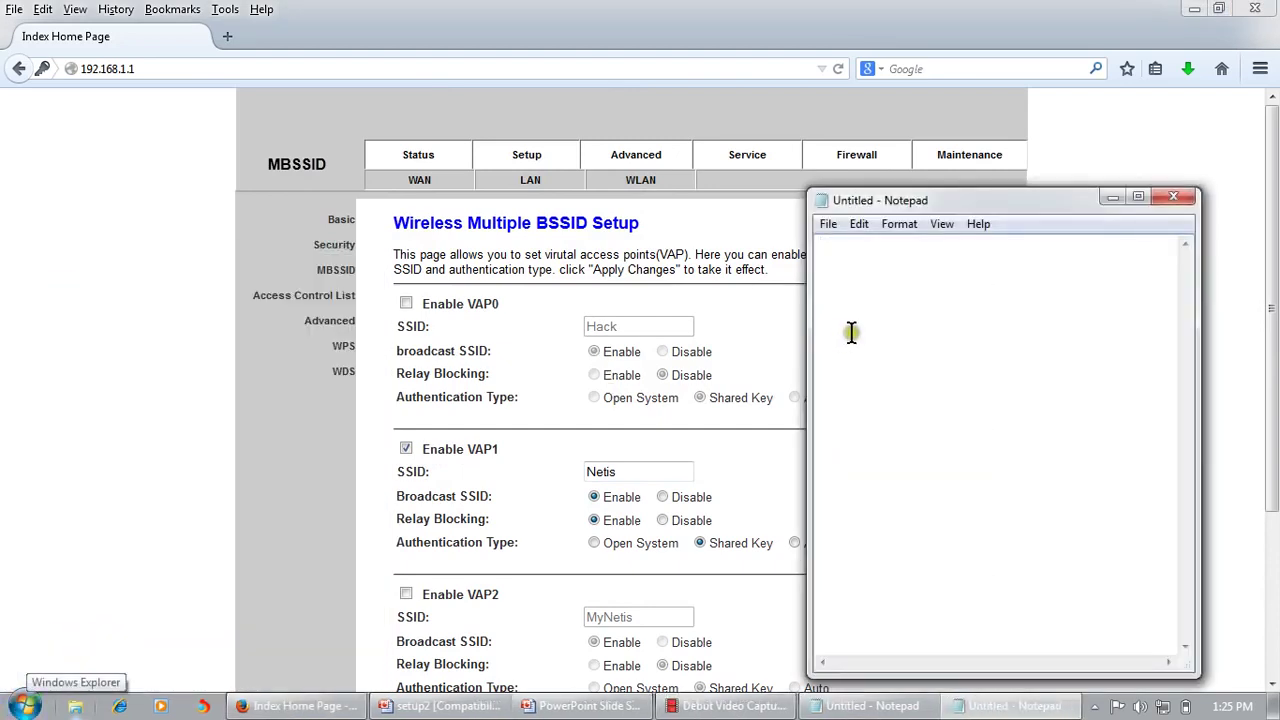
pyautogui.write('SSID')
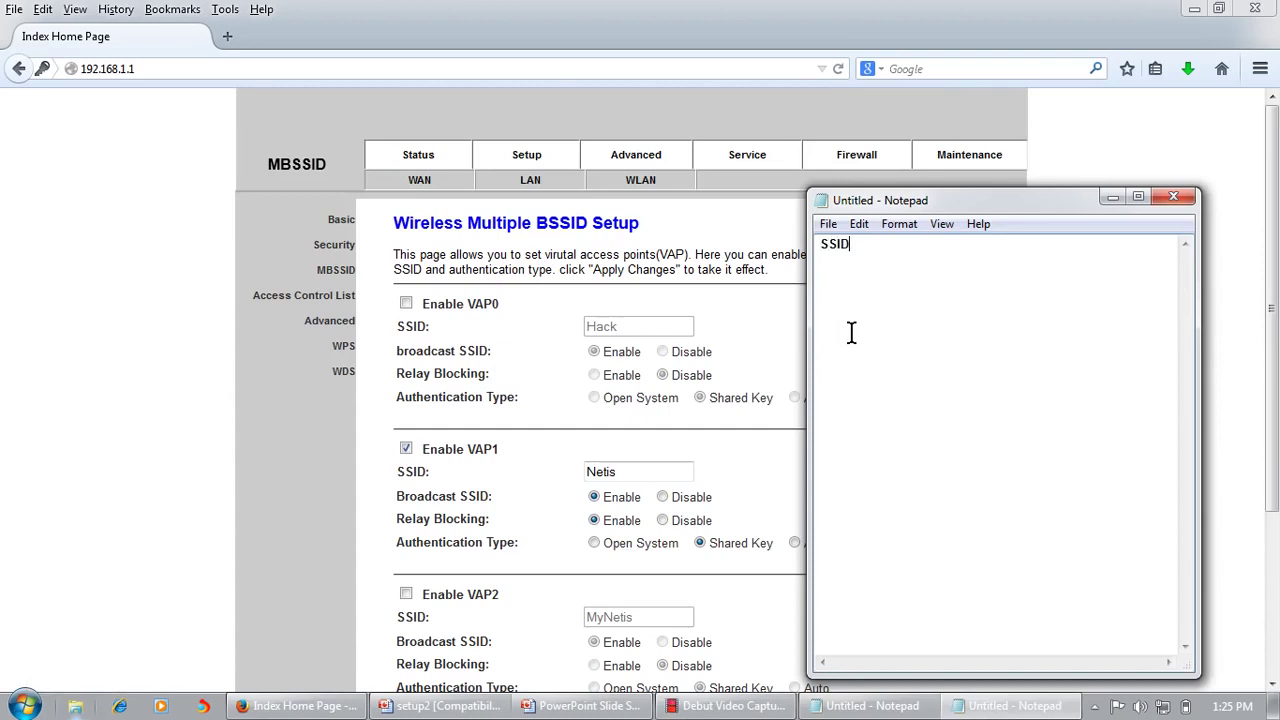
pyautogui.write('- Netis')
pyautogui.press('Return')
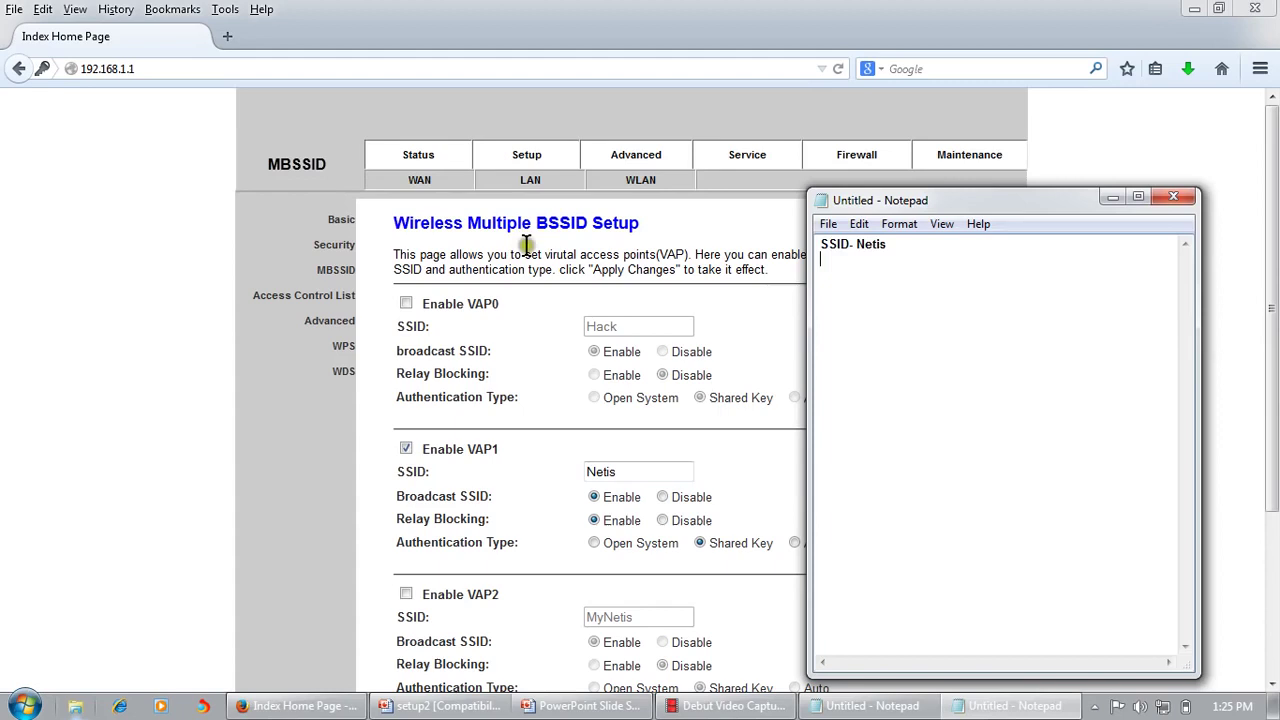
# Record VAP1's WPA2/AES security type and its password in the note, then open a new Firefox tab.
pyautogui.click(334, 247)
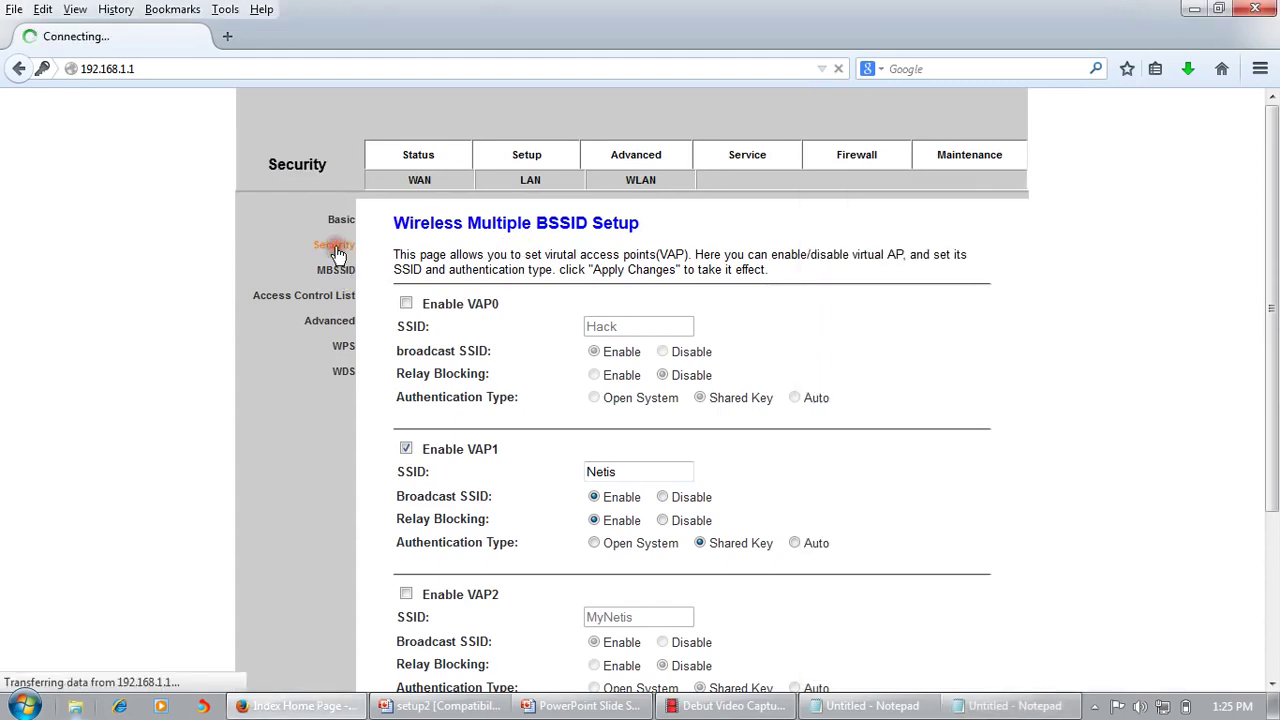
pyautogui.click(695, 311)
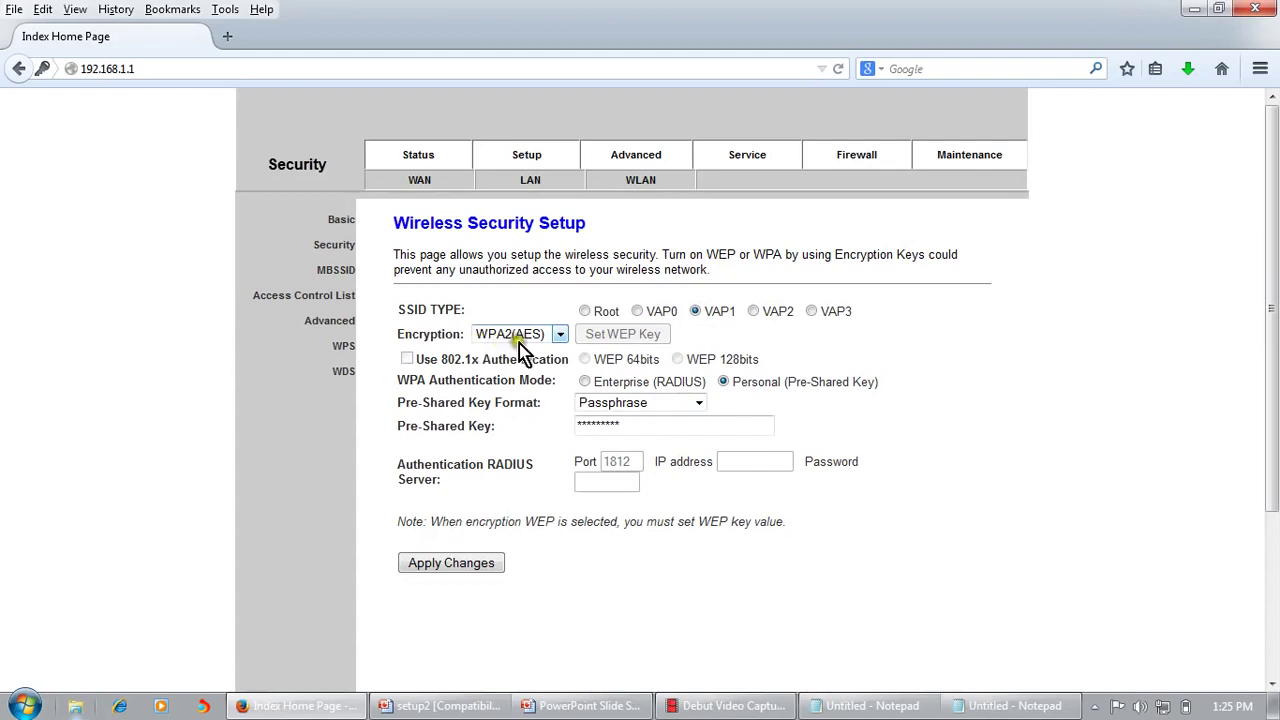
pyautogui.click(1010, 706)
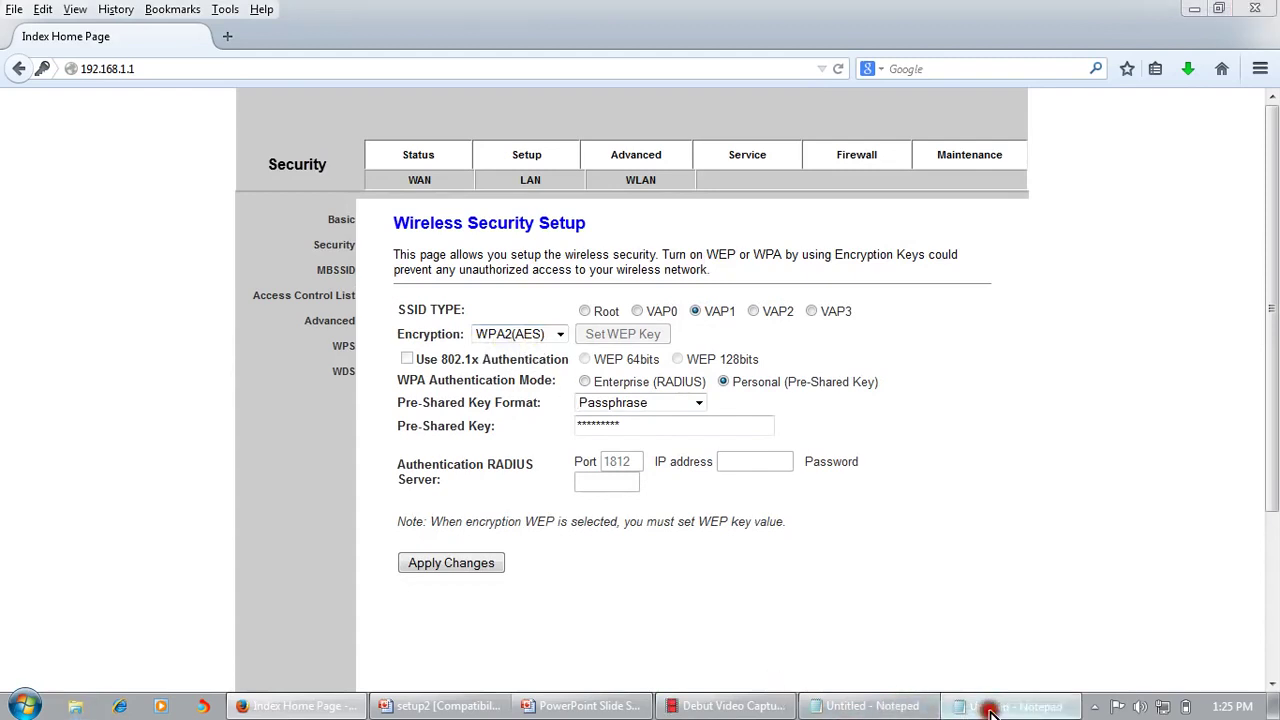
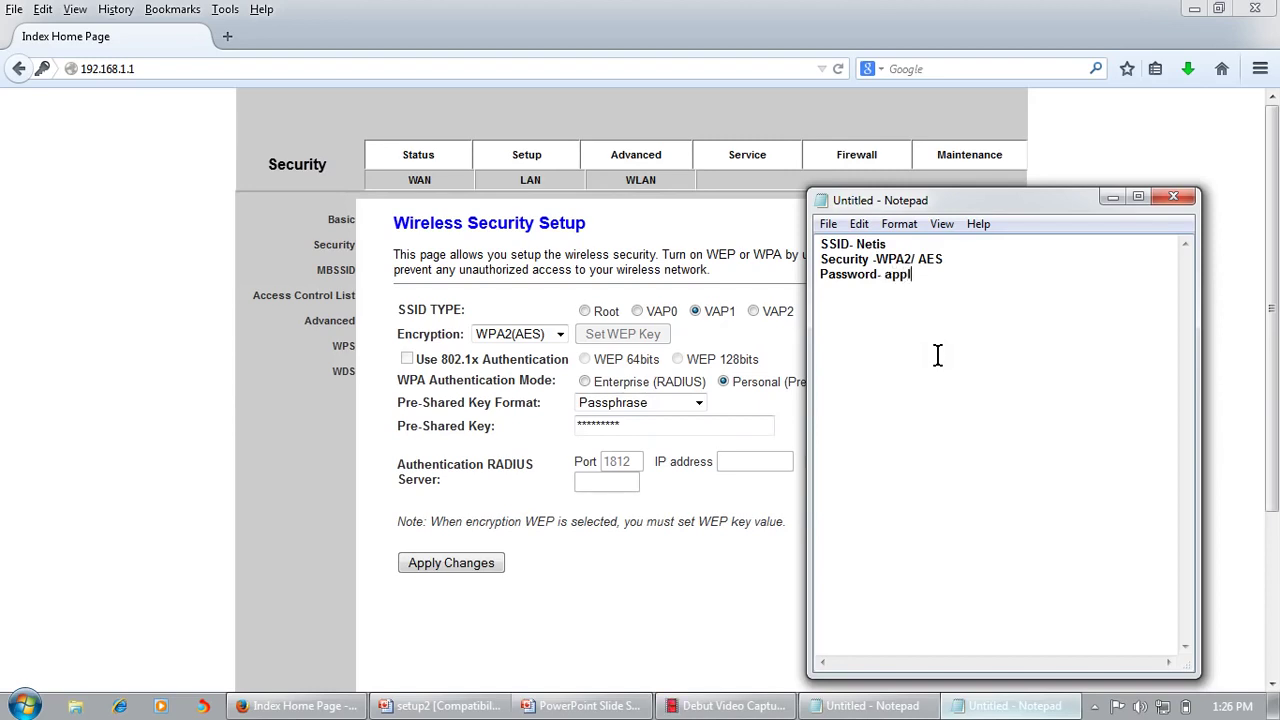
pyautogui.click(350, 463)
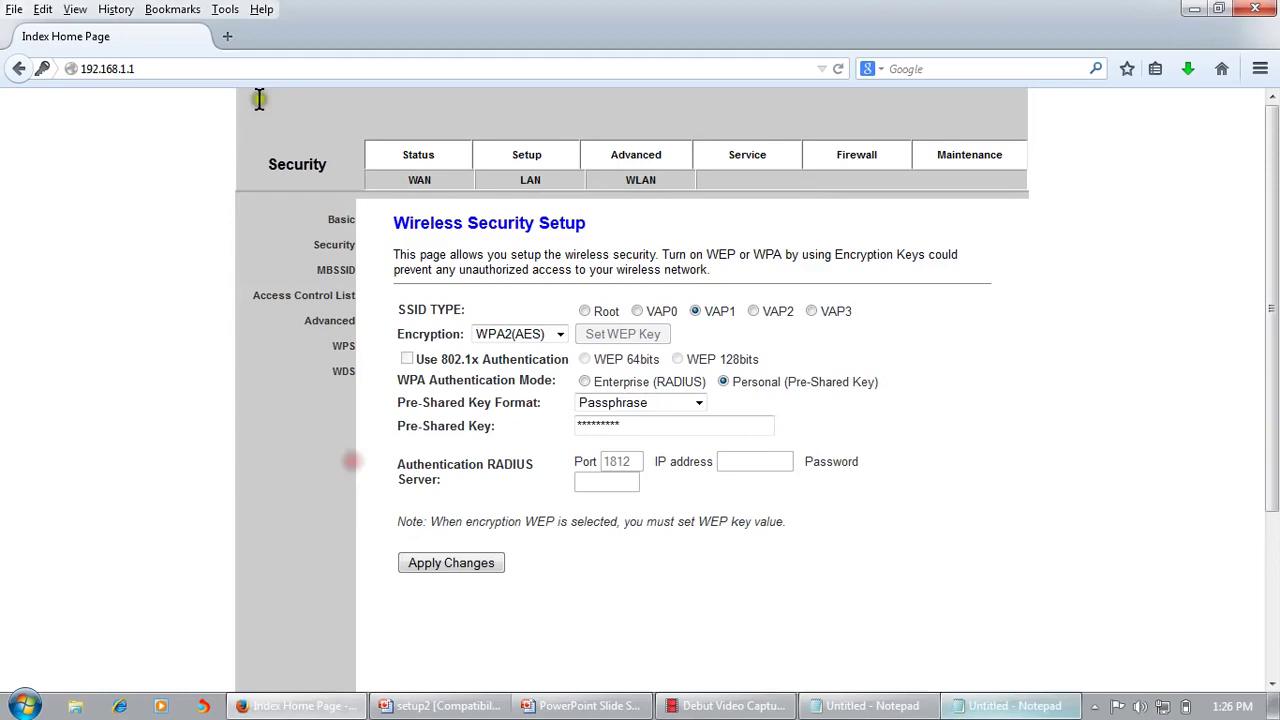
pyautogui.click(226, 38)
# Close the router admin tab and cycle windows with Alt+Tab, landing on the PowerPoint slide show.
pyautogui.click(195, 37)
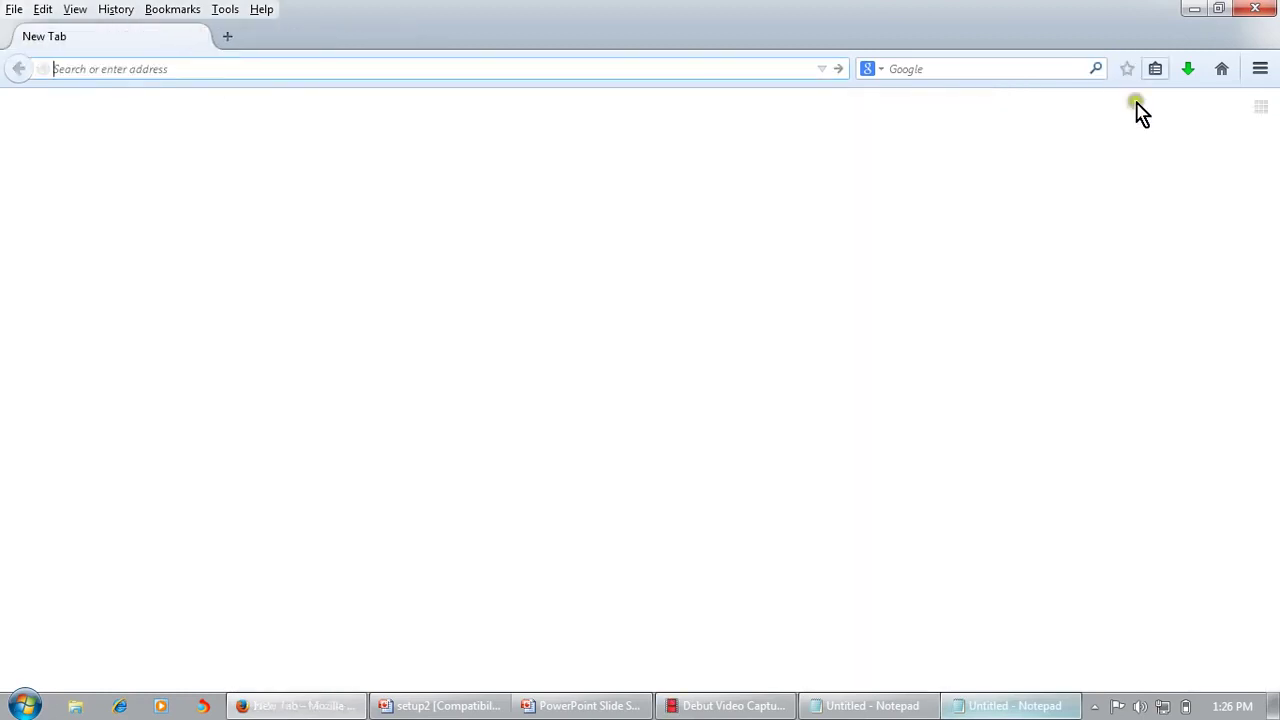
pyautogui.hotkey('alt', 'Tab')
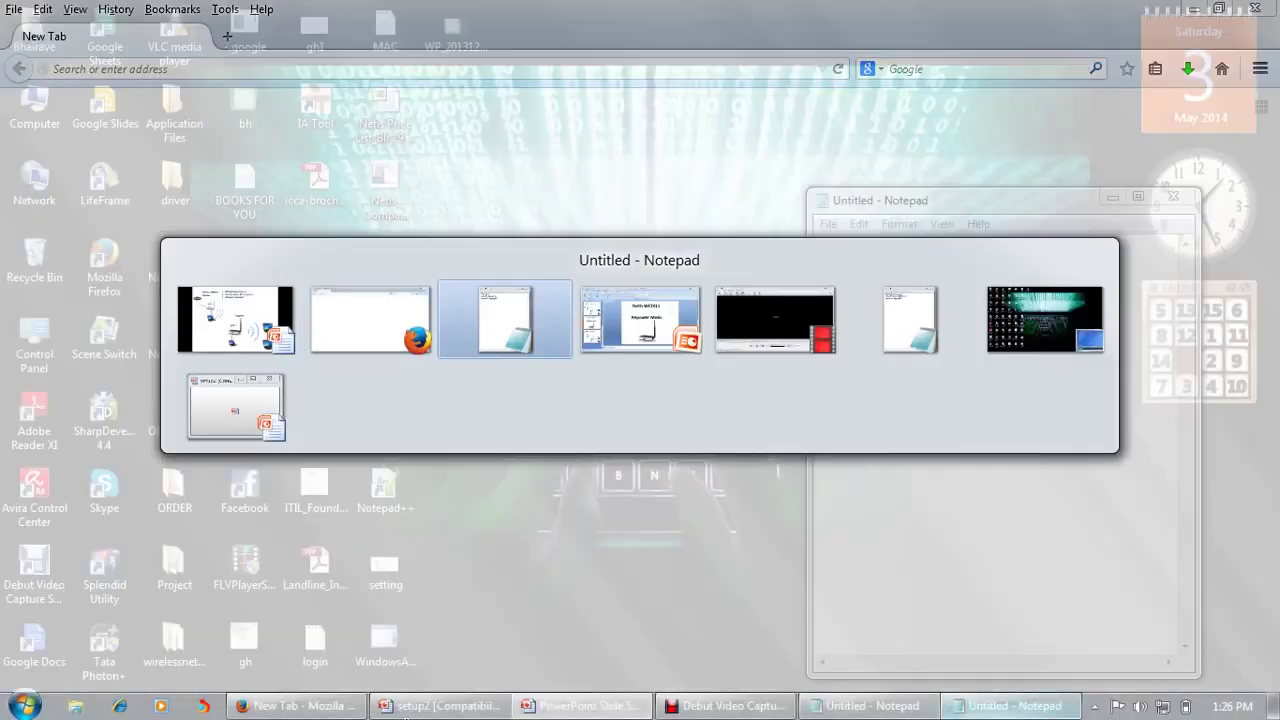
pyautogui.hotkey('alt', 'Tab')
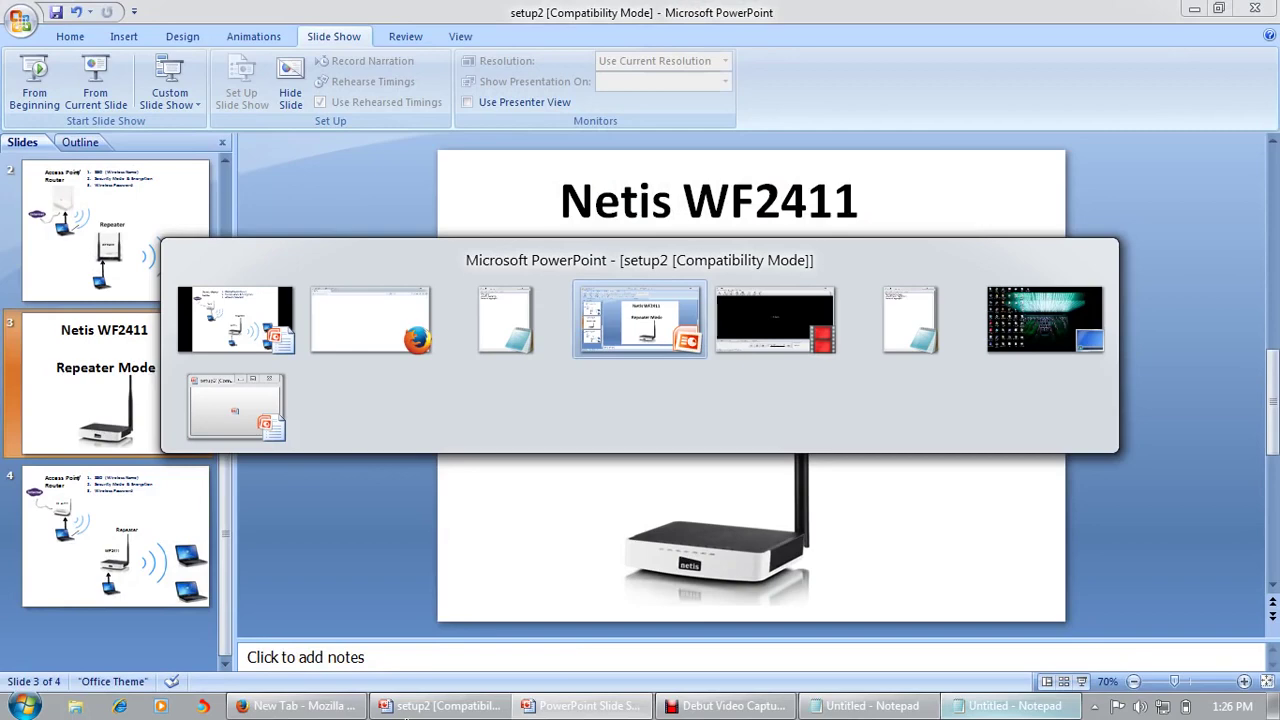
pyautogui.hotkey('alt', 'Tab')
pyautogui.hotkey('alt', 'Tab')
pyautogui.hotkey('alt', 'Tab')
pyautogui.hotkey('alt', 'Tab')
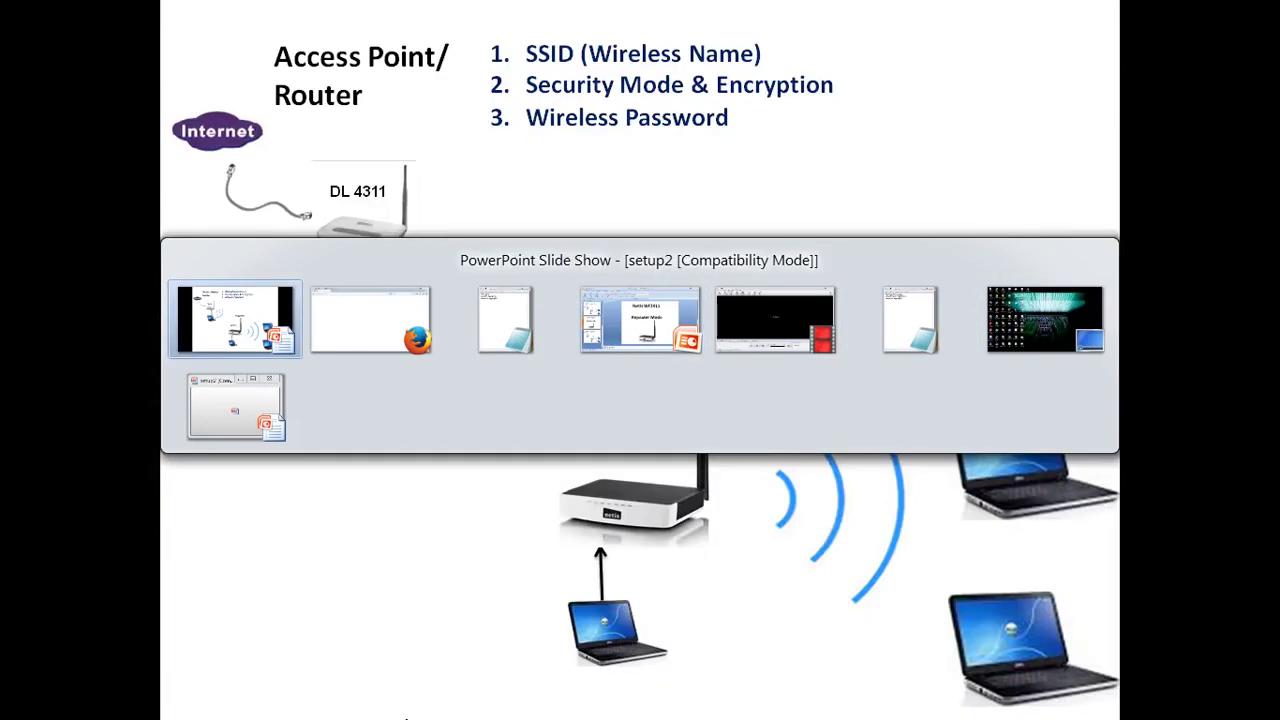
pyautogui.hotkey('alt', 'Tab')
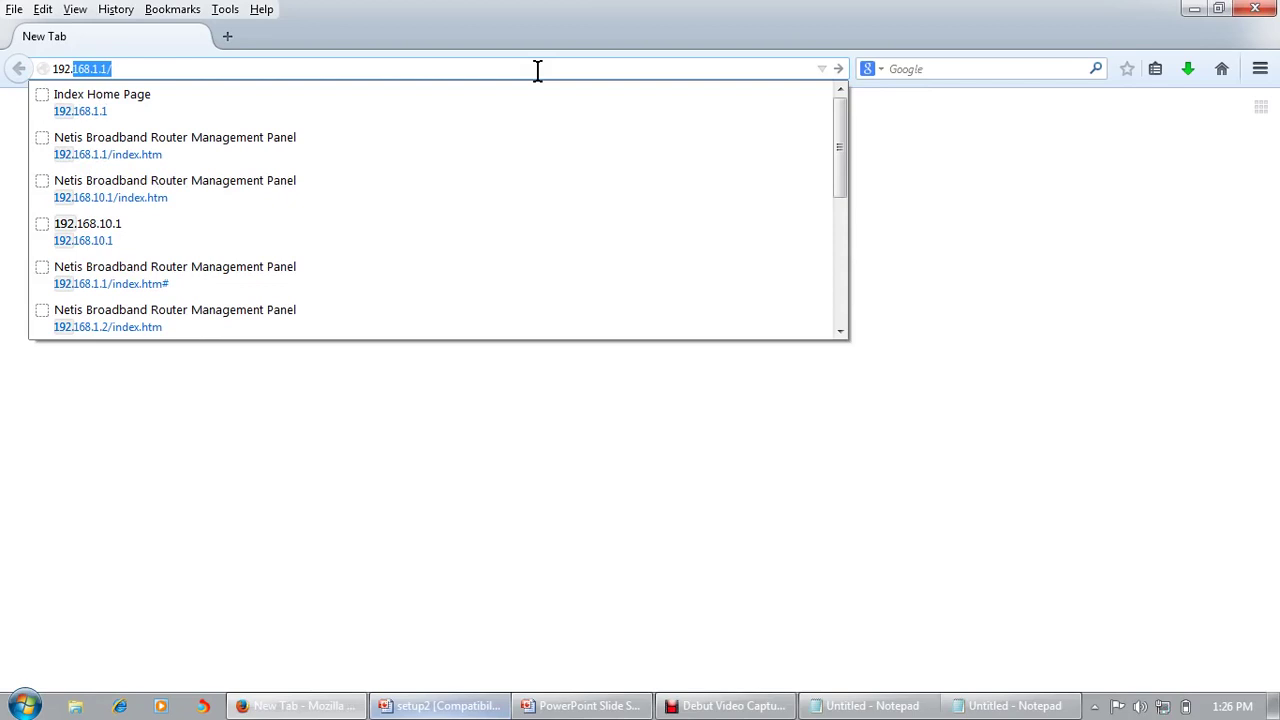
# Go to 192.168.1.1 and dismiss the login prompt, leaving the Authorization Failed page.
pyautogui.write('16')
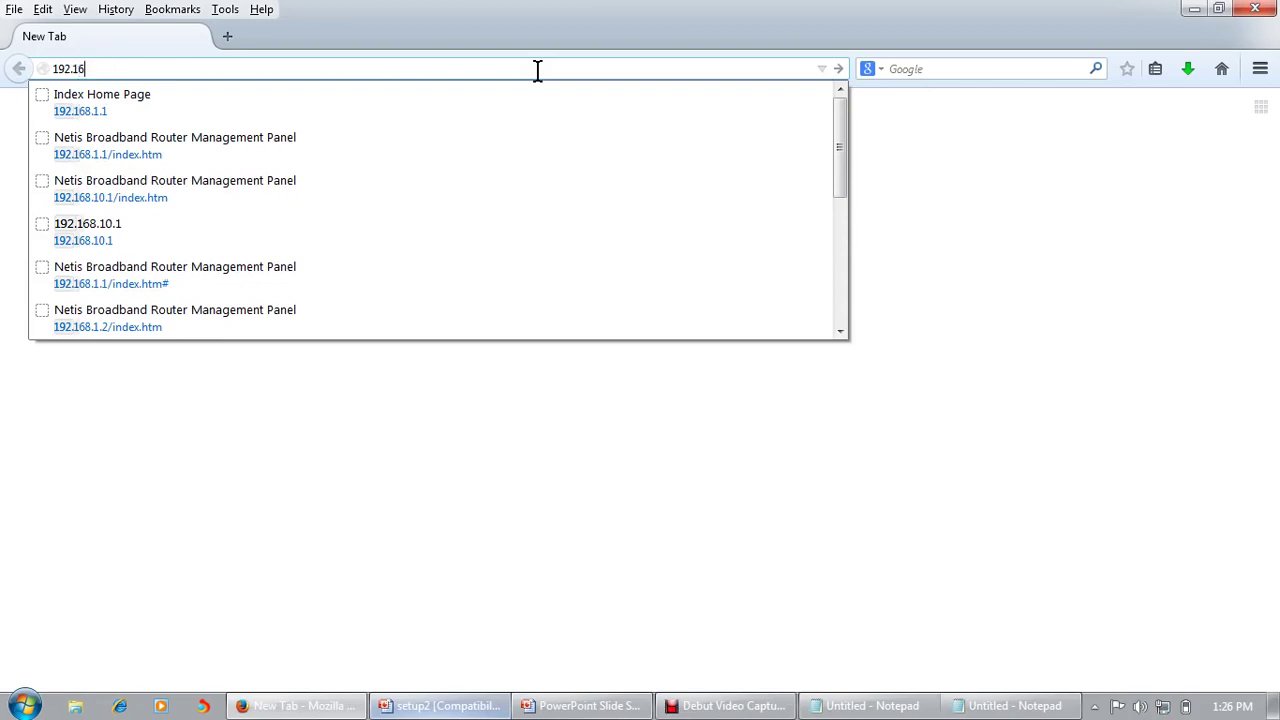
pyautogui.write('8.1.1')
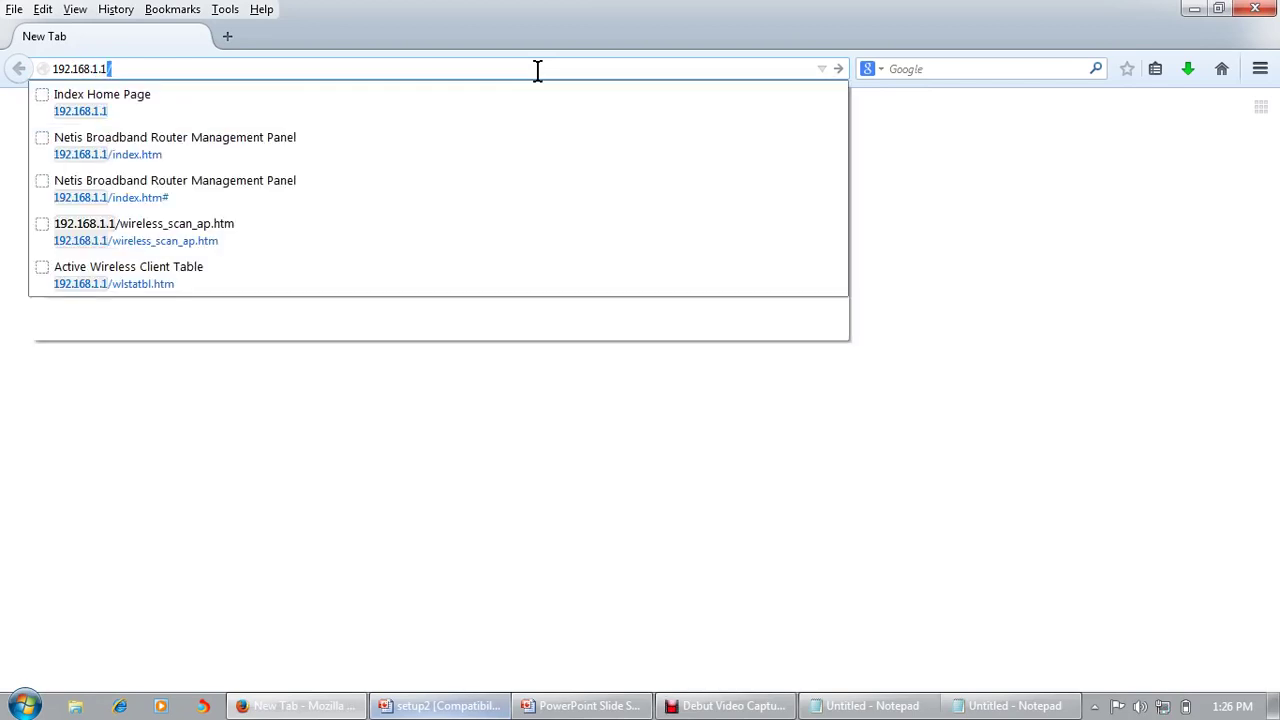
pyautogui.press('Return')
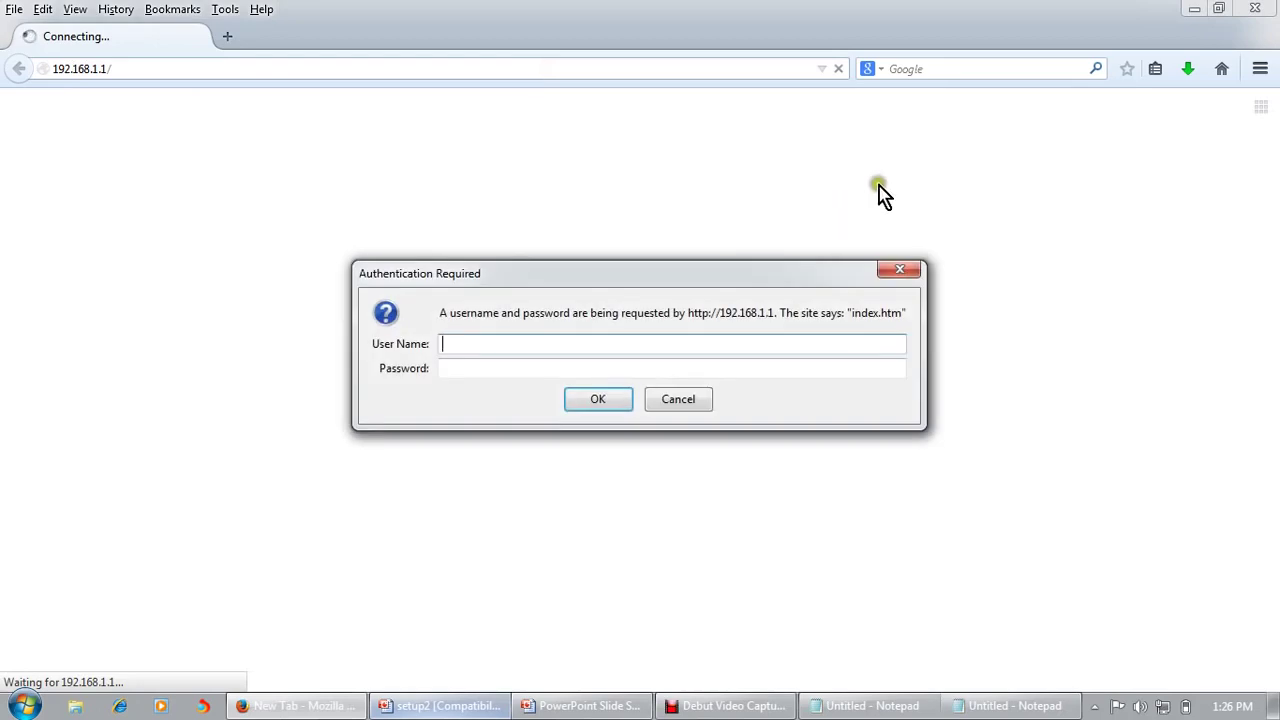
pyautogui.click(897, 270)
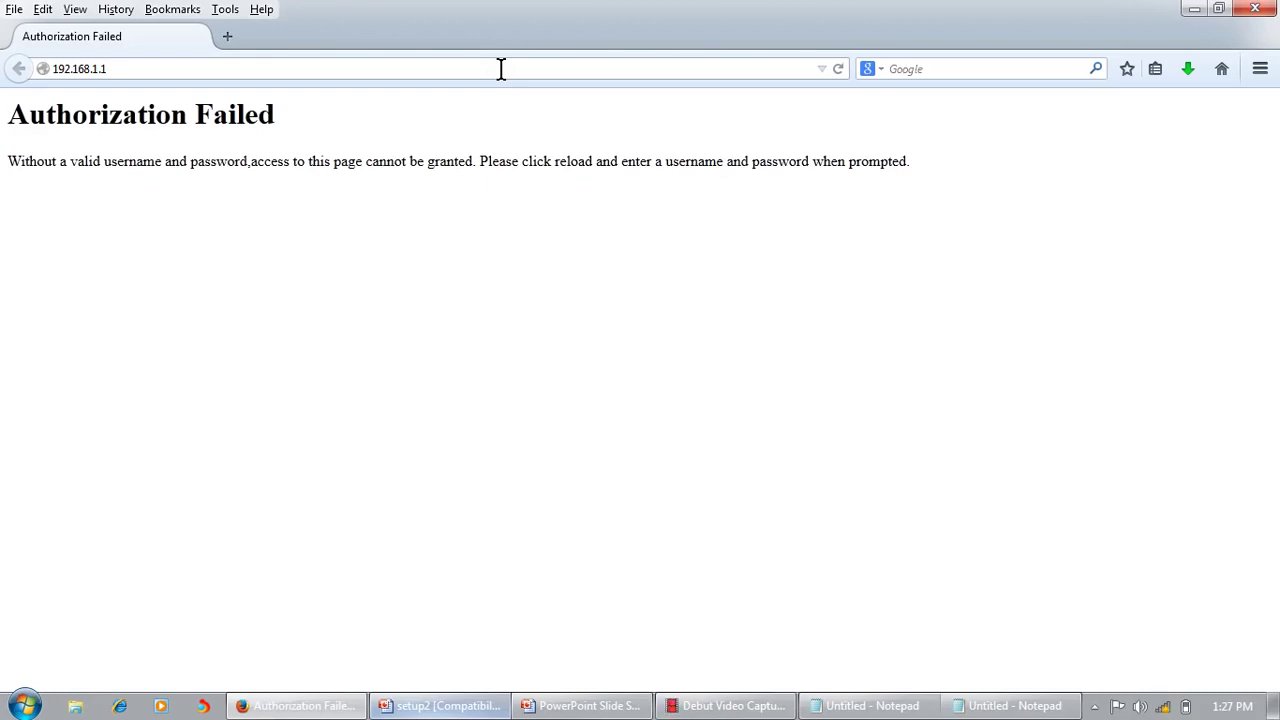
# Resubmit 192.168.1.1 three times until the Netis WF2411 Status page loads.
pyautogui.click(501, 68)
pyautogui.press('Return')
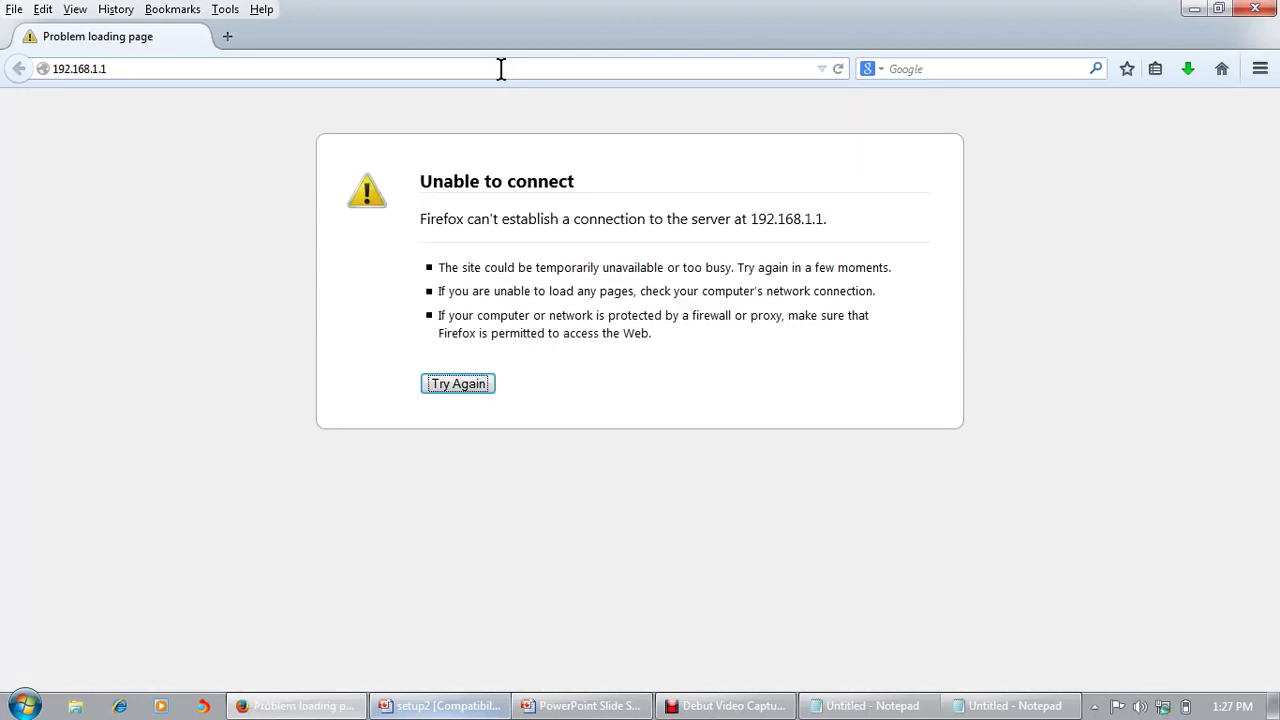
pyautogui.click(501, 68)
pyautogui.press('Return')
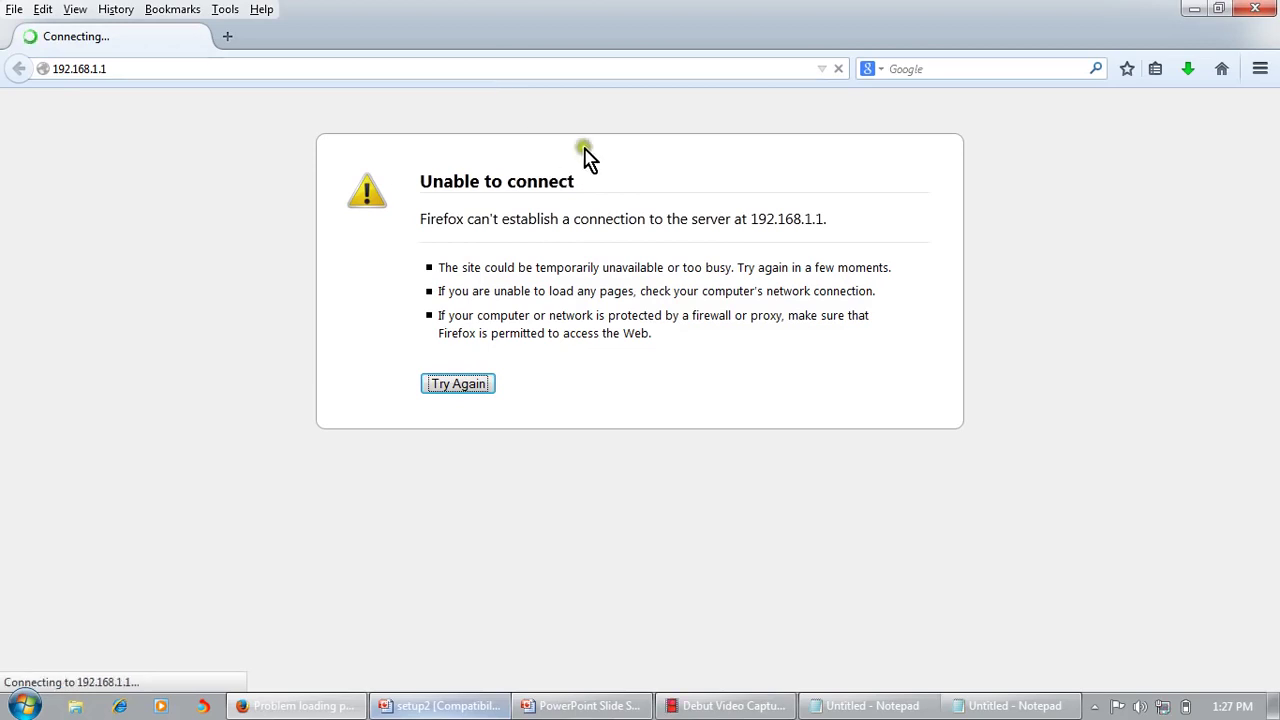
pyautogui.click(499, 65)
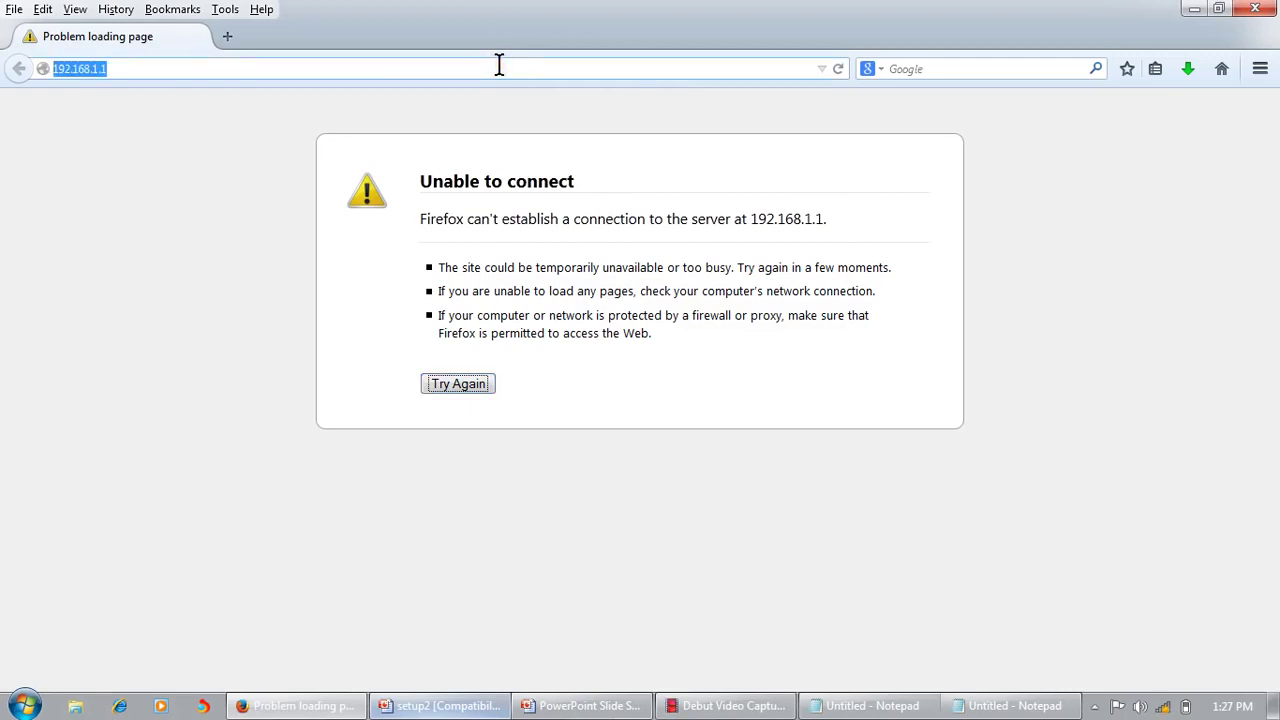
pyautogui.press('Return')
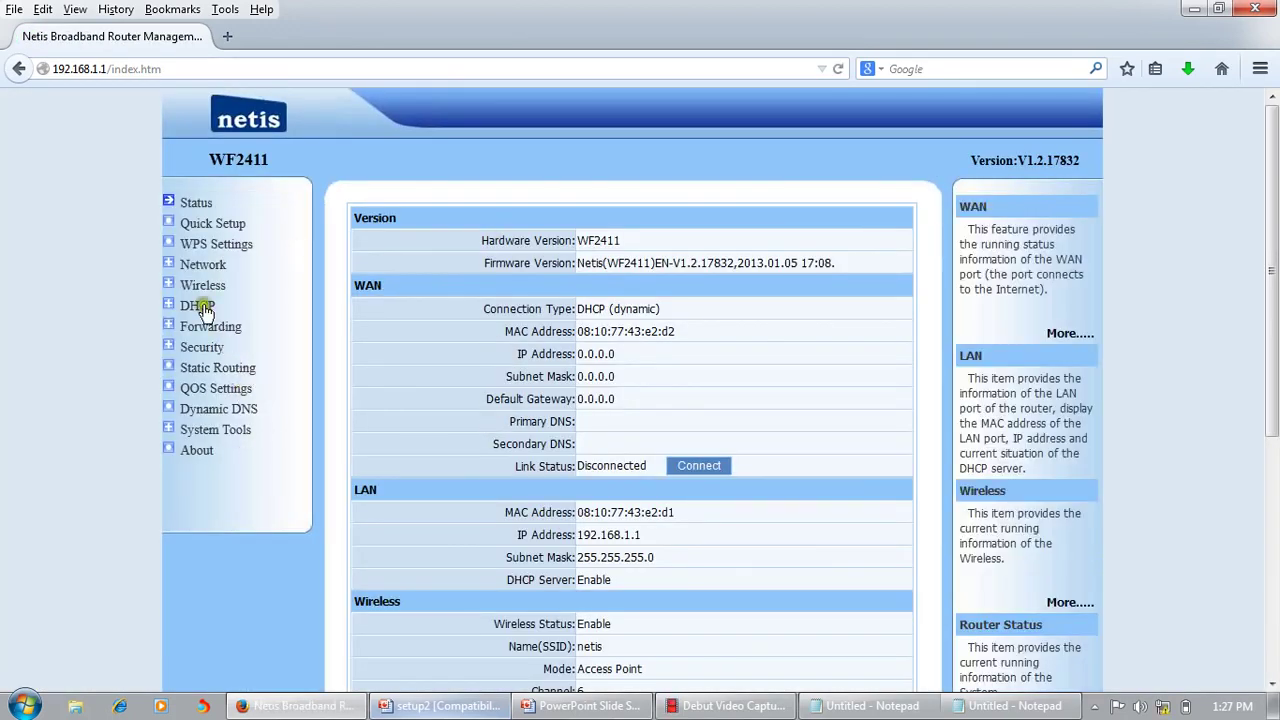
# Change the wireless SSID from netis to 'Home Repeater' and save it.
pyautogui.click(202, 288)
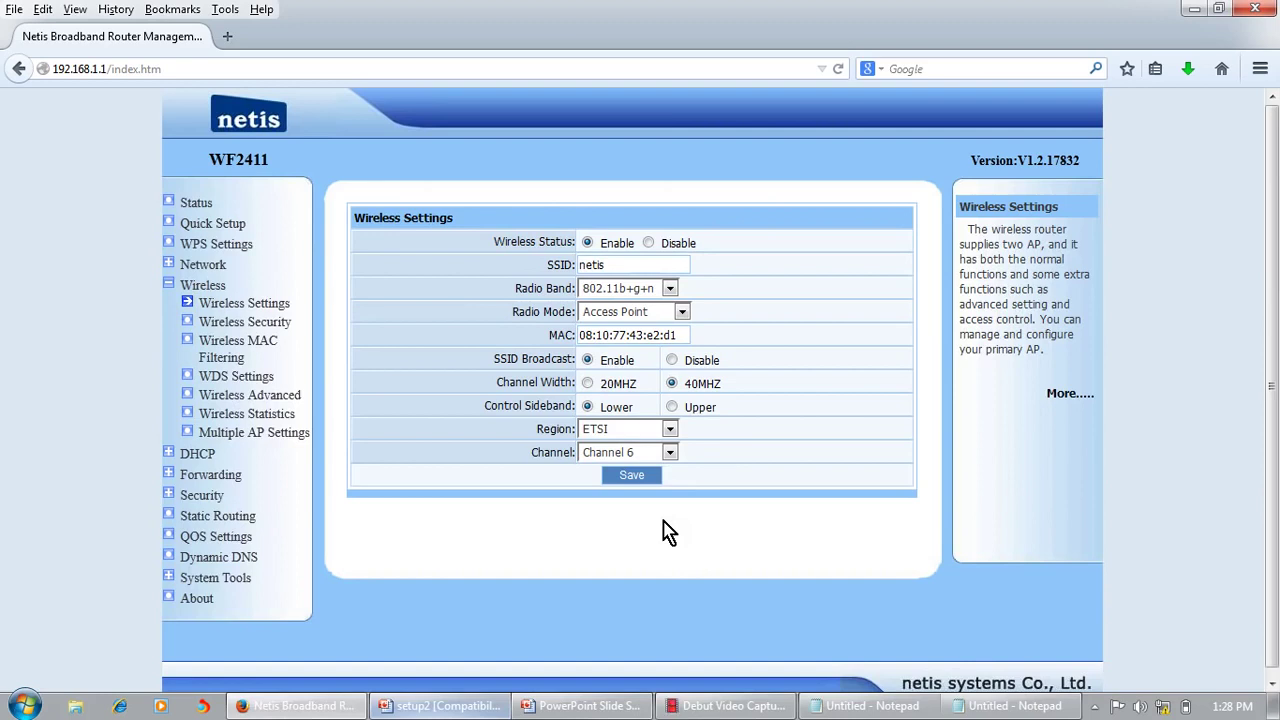
pyautogui.click(618, 265)
pyautogui.press('BackSpace')
pyautogui.press('BackSpace')
pyautogui.press('BackSpace')
pyautogui.press('BackSpace')
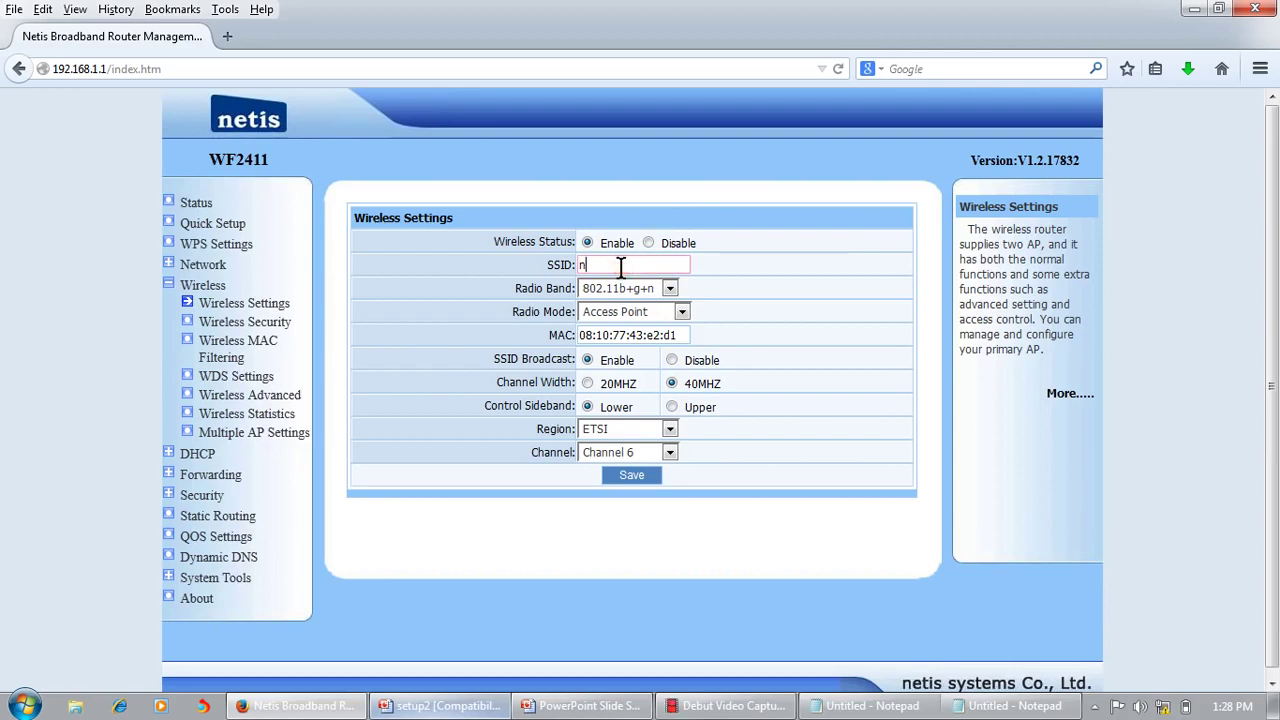
pyautogui.write('H')
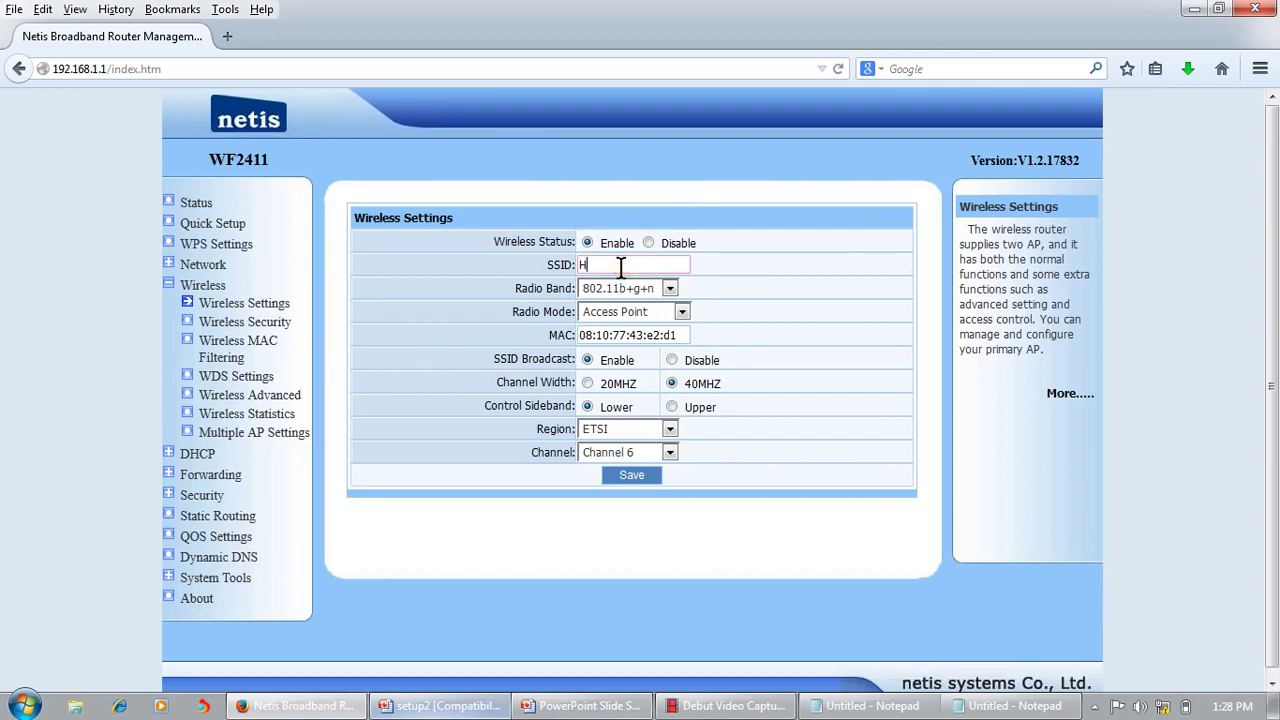
pyautogui.write('ome Repeater')
pyautogui.click(633, 479)
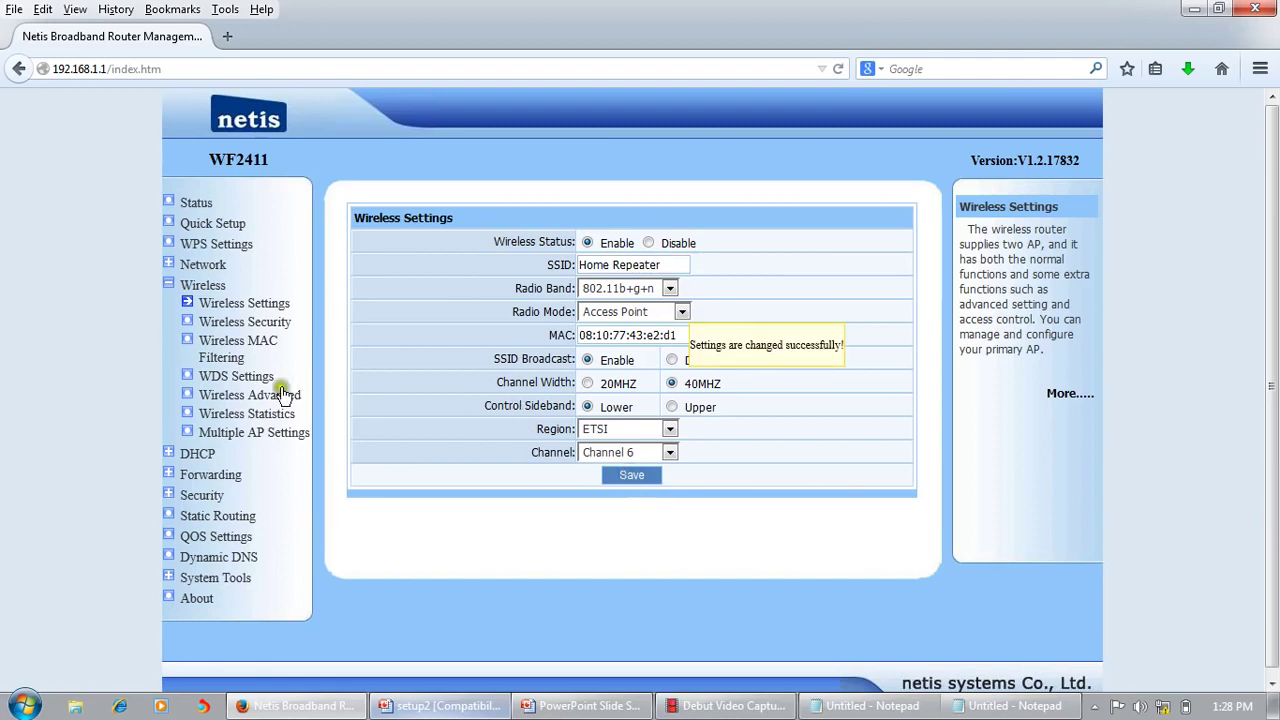
pyautogui.click(243, 326)
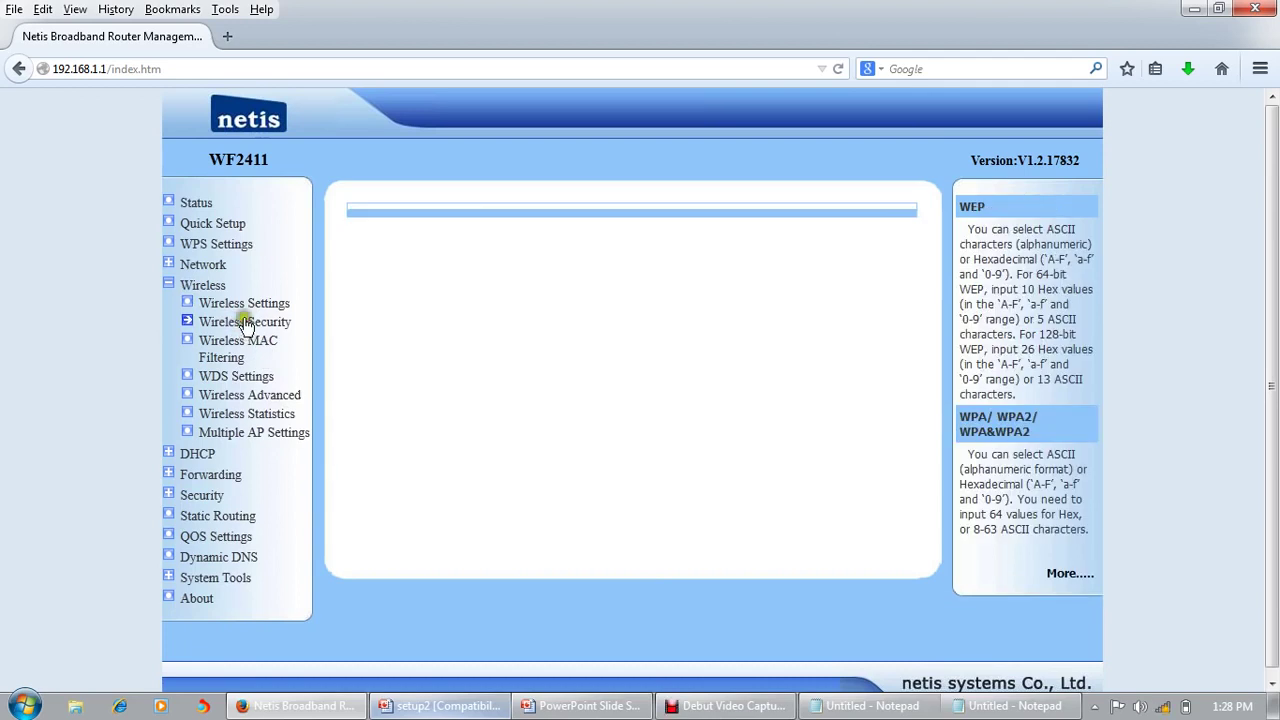
# Replace the default Wireless Security key with a new ASCII key and save the WPA/WPA2-PSK settings.
pyautogui.click(648, 297)
pyautogui.click(600, 297)
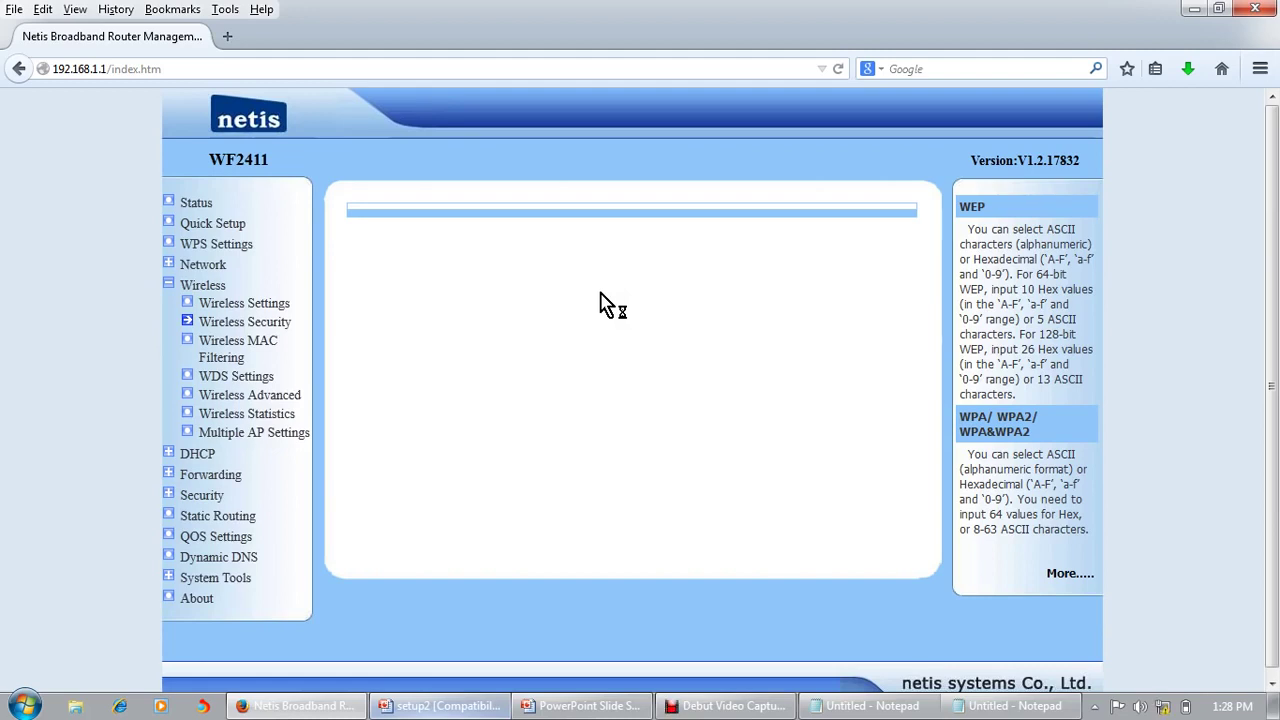
pyautogui.click(245, 310)
pyautogui.click(247, 322)
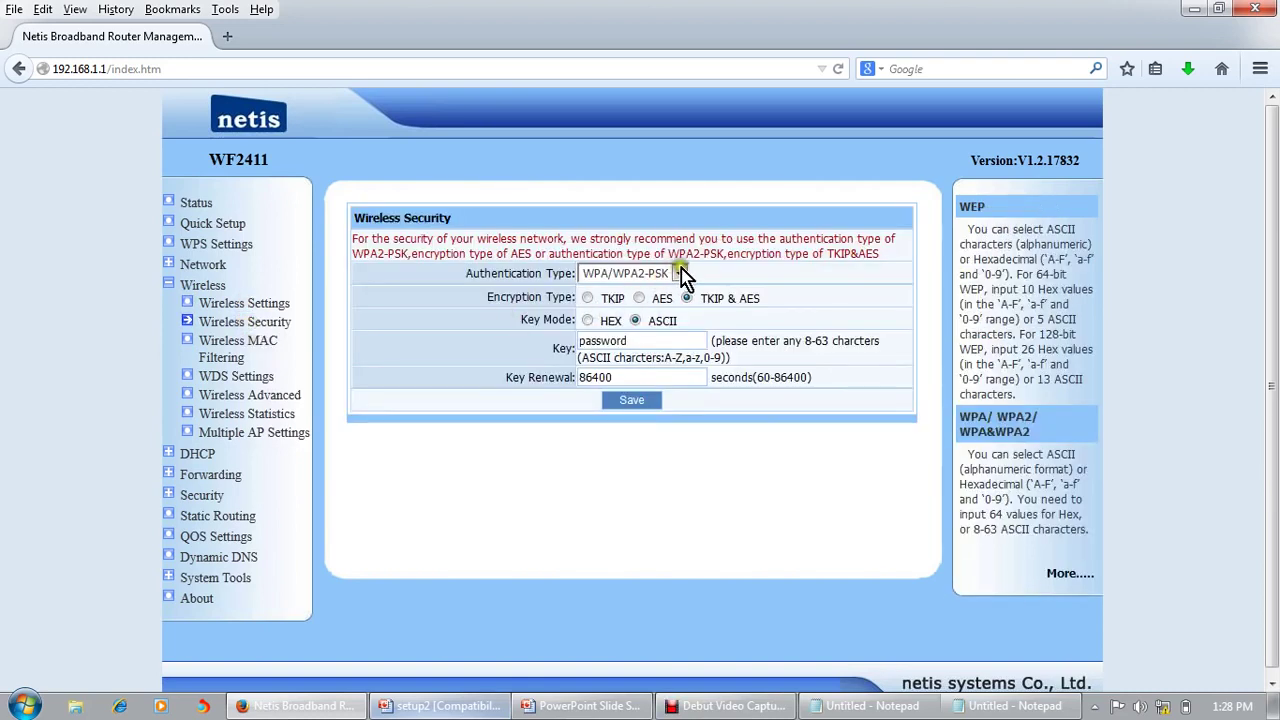
pyautogui.doubleClick(651, 344)
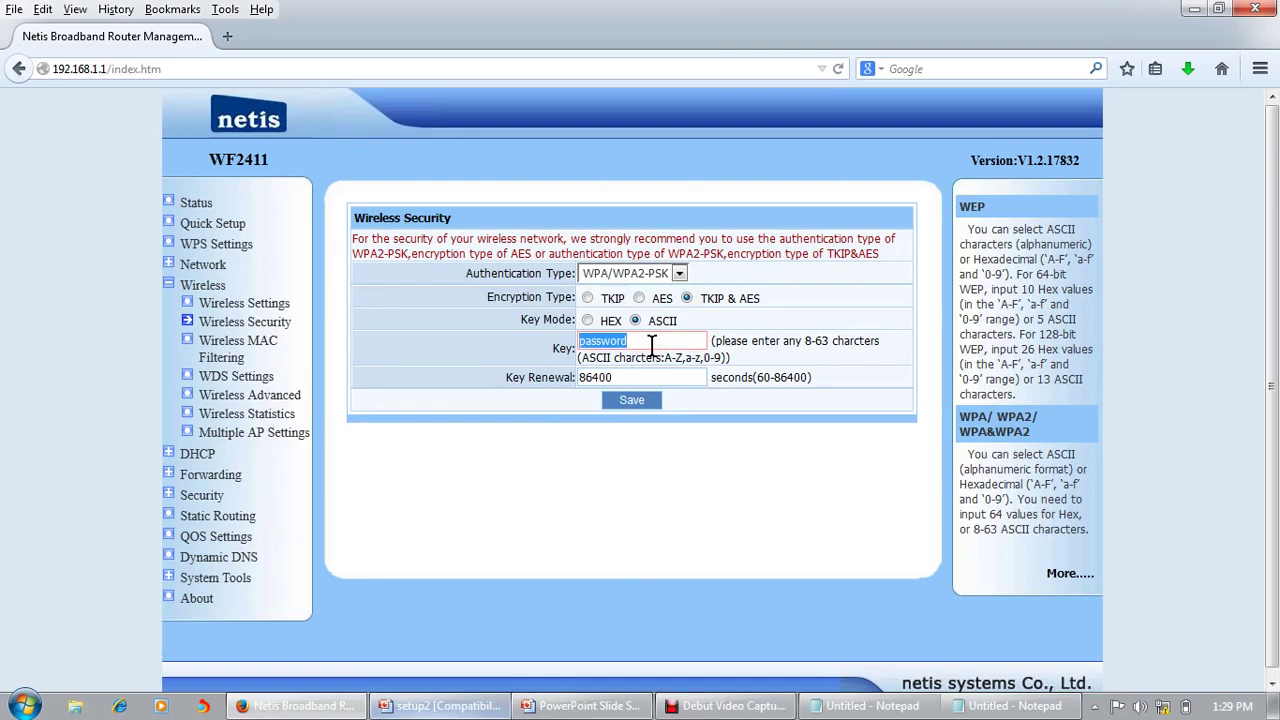
pyautogui.write('ab')
pyautogui.press('BackSpace')
pyautogui.press('BackSpace')
pyautogui.press('BackSpace')
pyautogui.press('BackSpace')
pyautogui.press('BackSpace')
pyautogui.press('BackSpace')
pyautogui.click(634, 400)
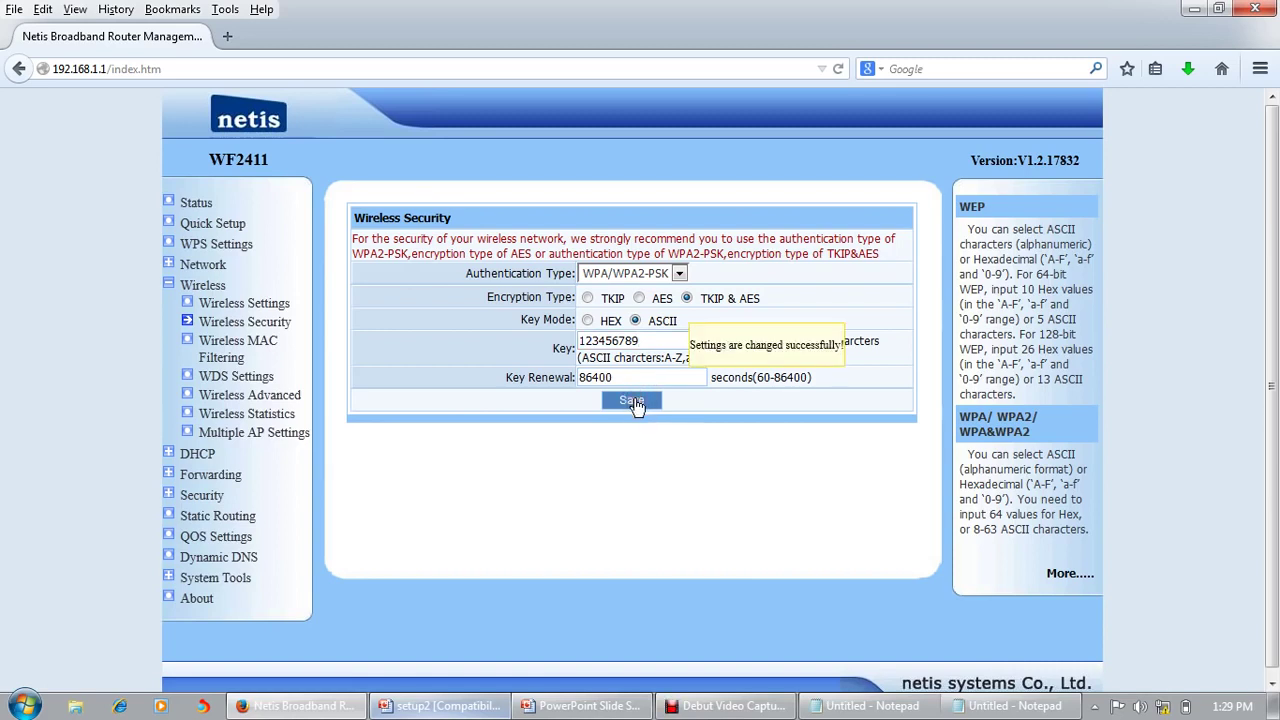
pyautogui.click(632, 401)
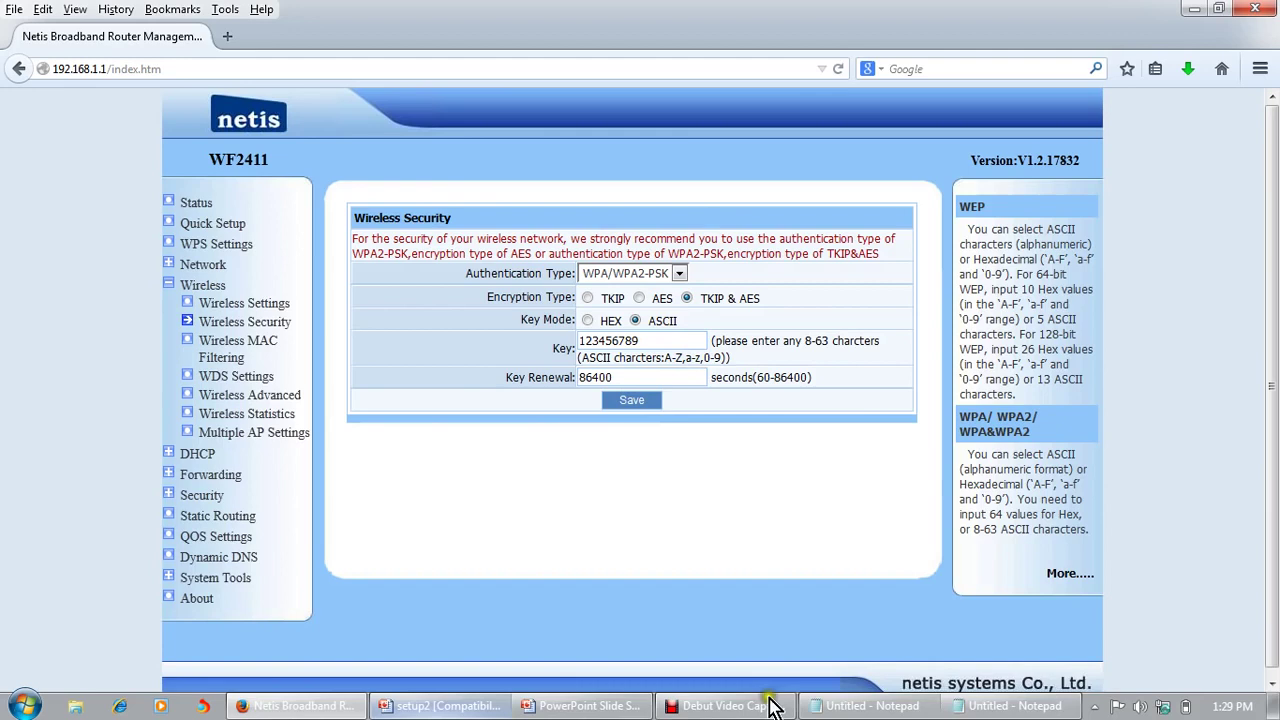
# Check the main router's details in the note and set the Radio Mode to REPEATER.
pyautogui.click(1015, 706)
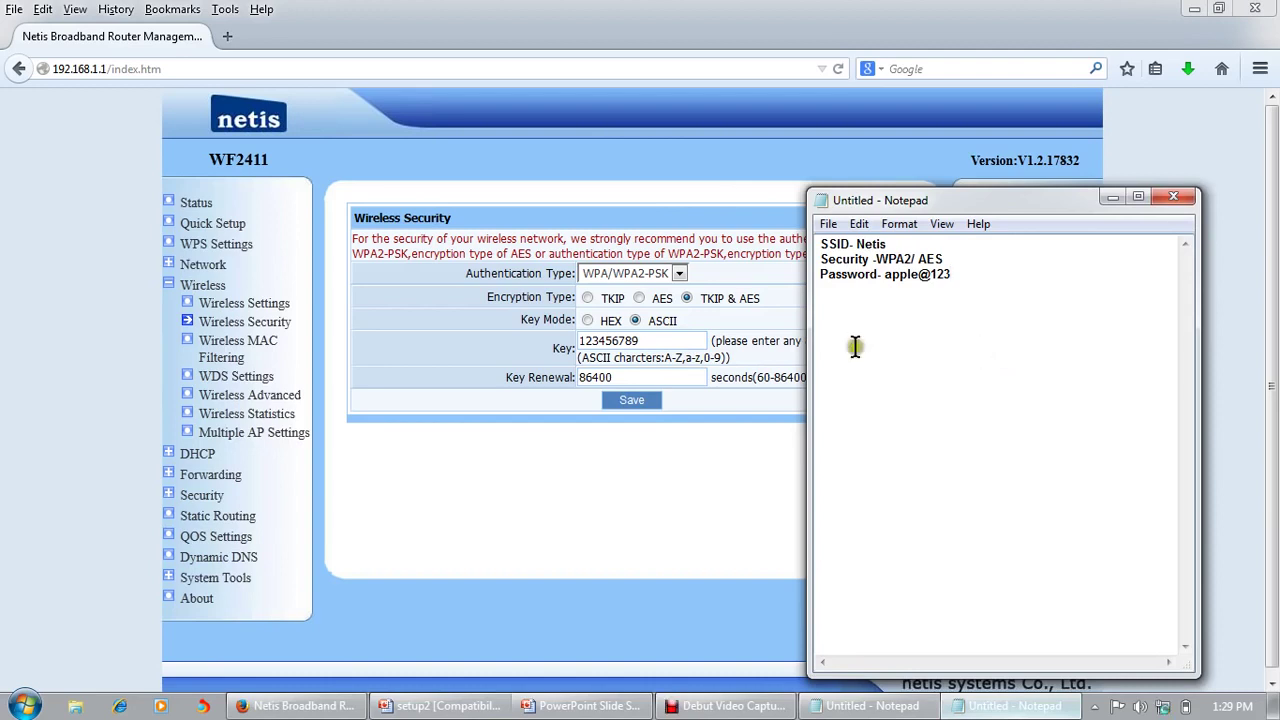
pyautogui.click(727, 468)
pyautogui.click(728, 470)
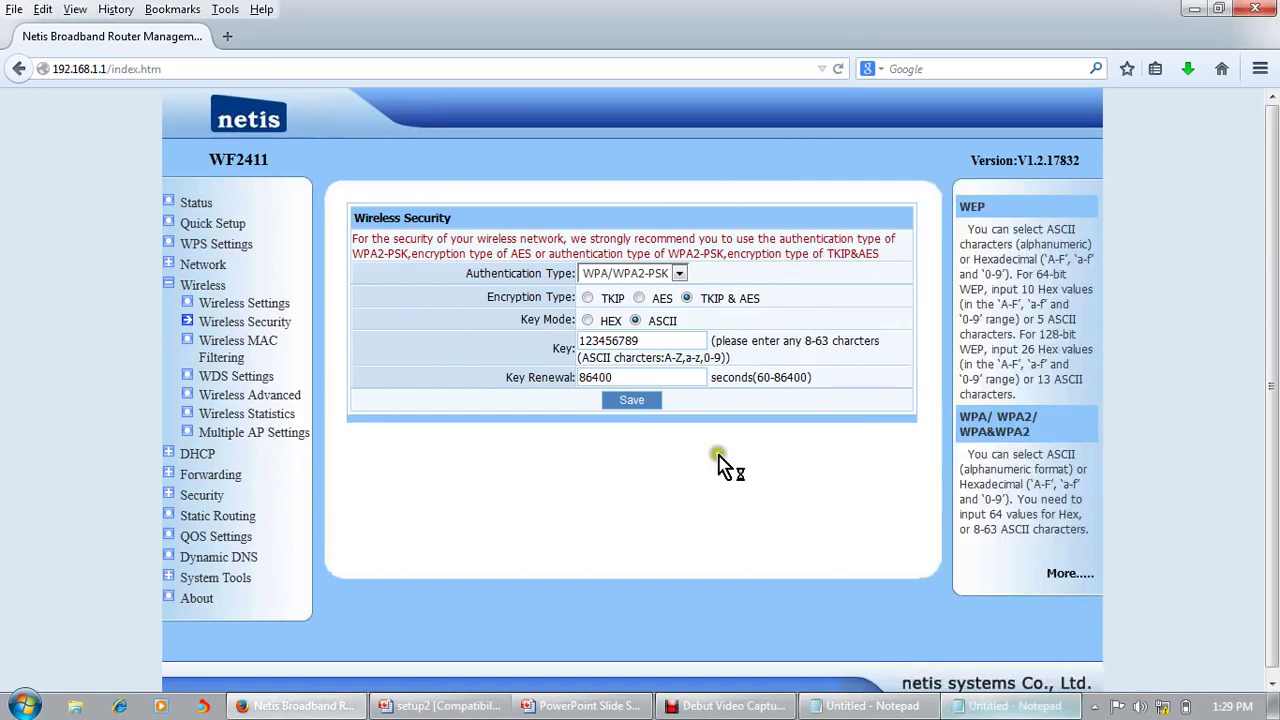
pyautogui.click(446, 332)
pyautogui.click(237, 310)
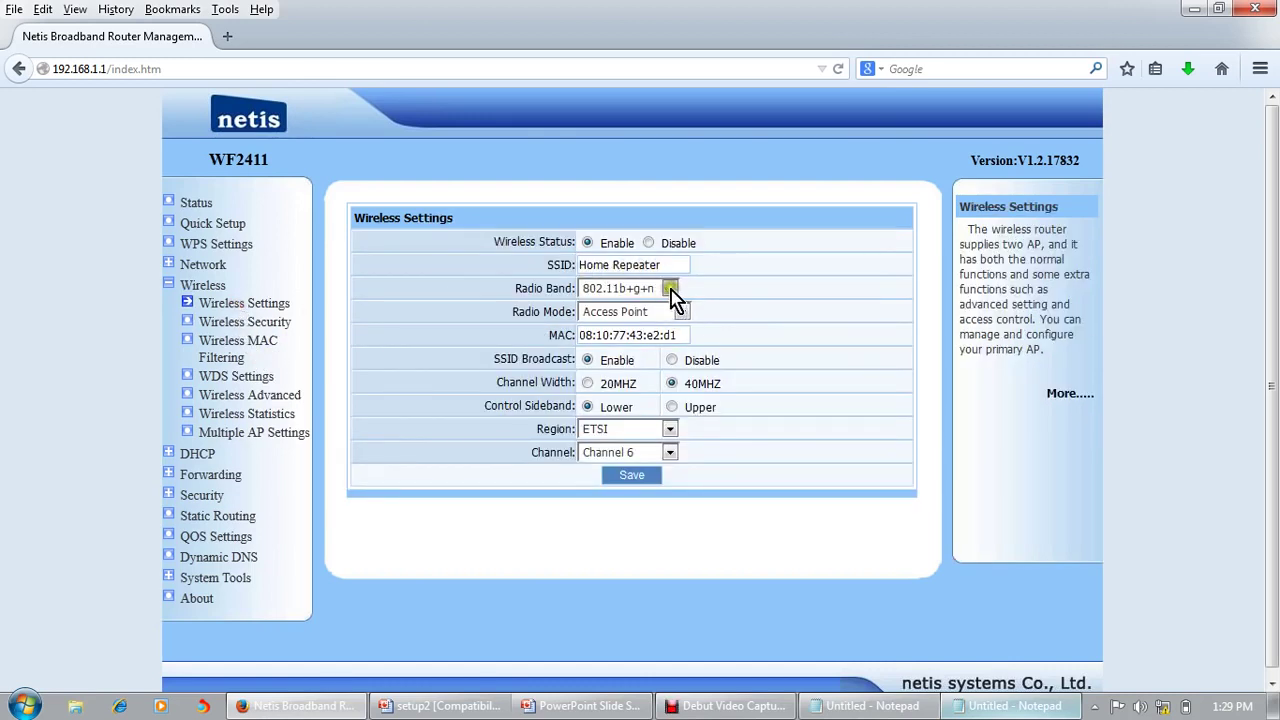
pyautogui.click(680, 314)
pyautogui.click(636, 390)
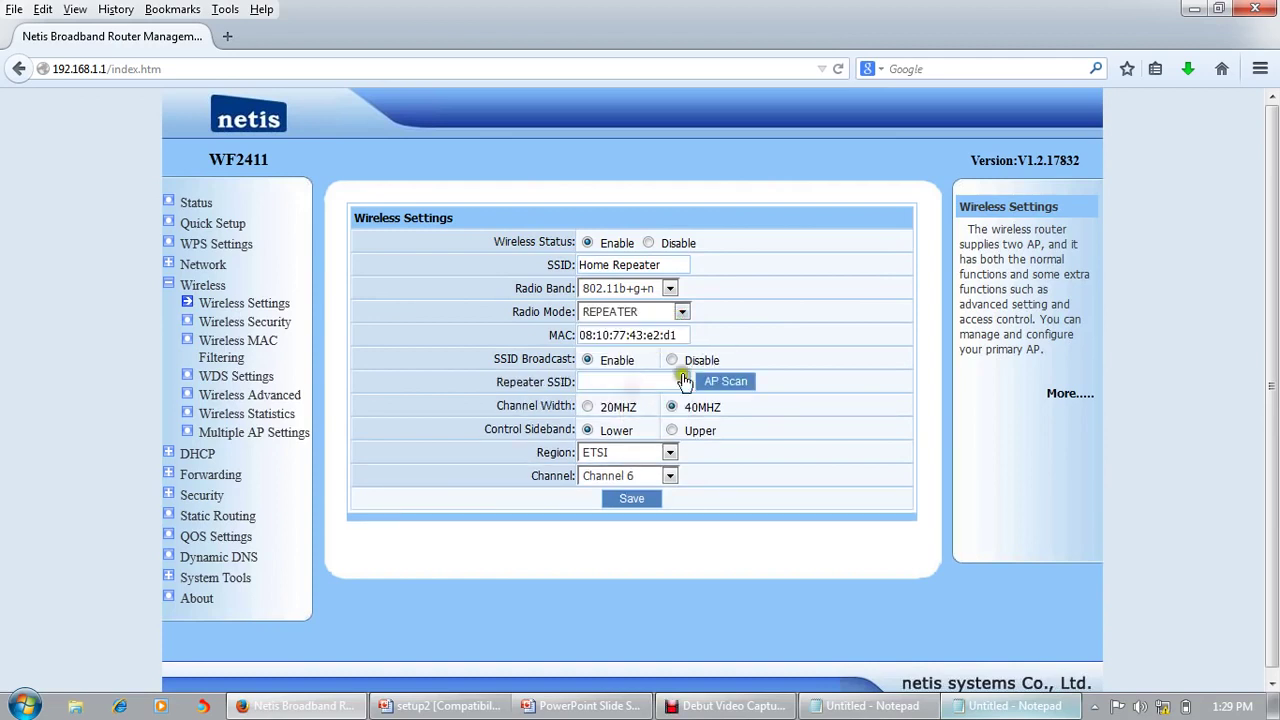
# Scan for access points, connect to the Netis network, and save the repeater settings.
pyautogui.click(736, 385)
pyautogui.click(727, 384)
pyautogui.click(727, 386)
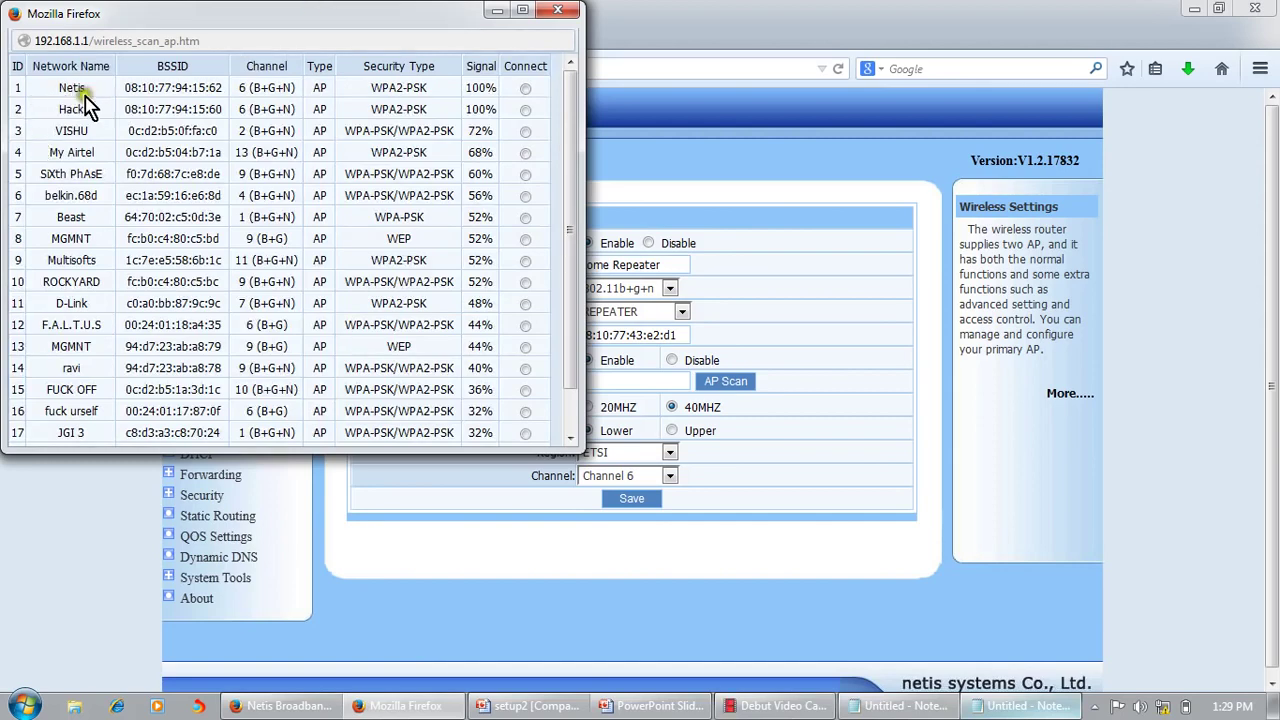
pyautogui.click(1010, 707)
pyautogui.click(1010, 706)
pyautogui.click(525, 90)
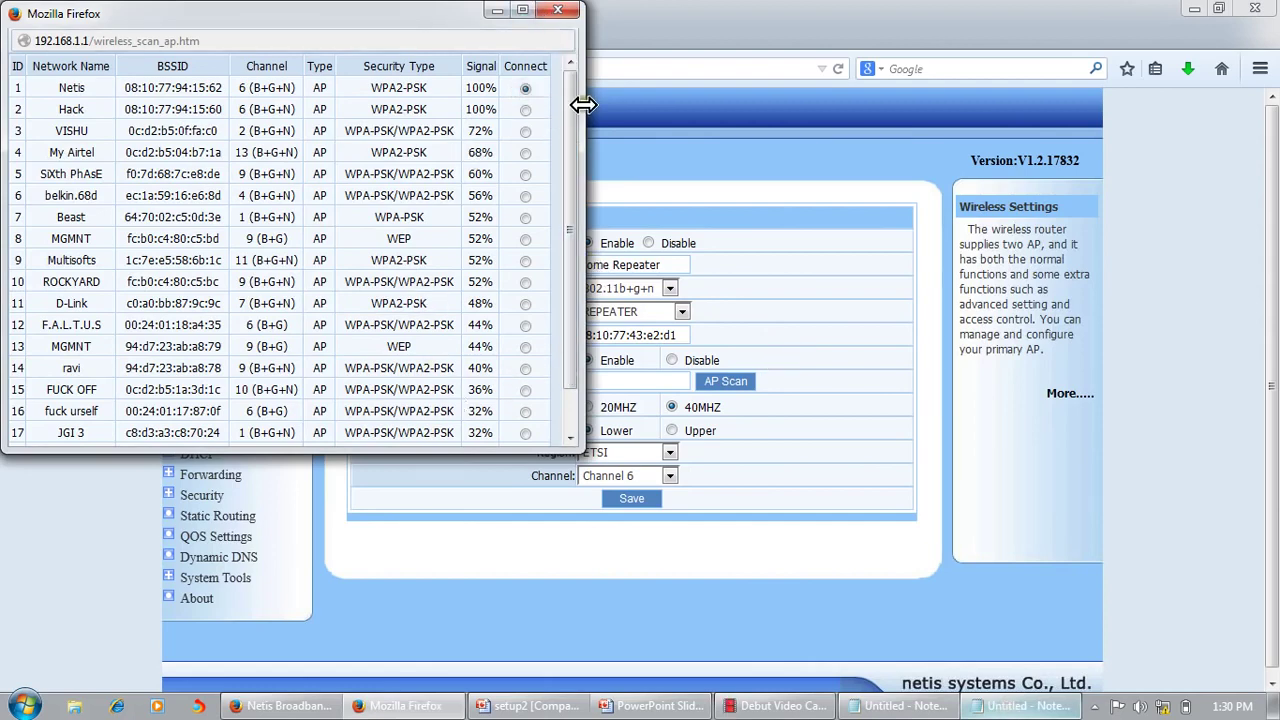
pyautogui.moveTo(578, 117); pyautogui.dragTo(580, 251)
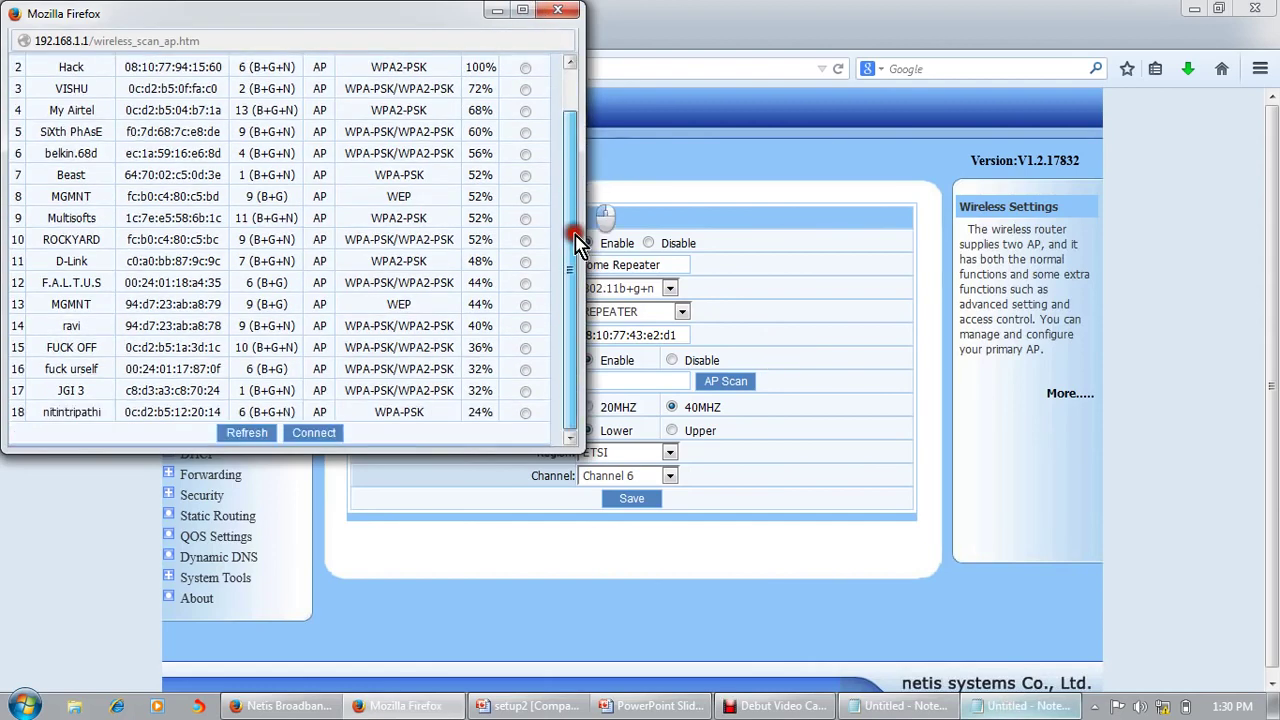
pyautogui.click(316, 434)
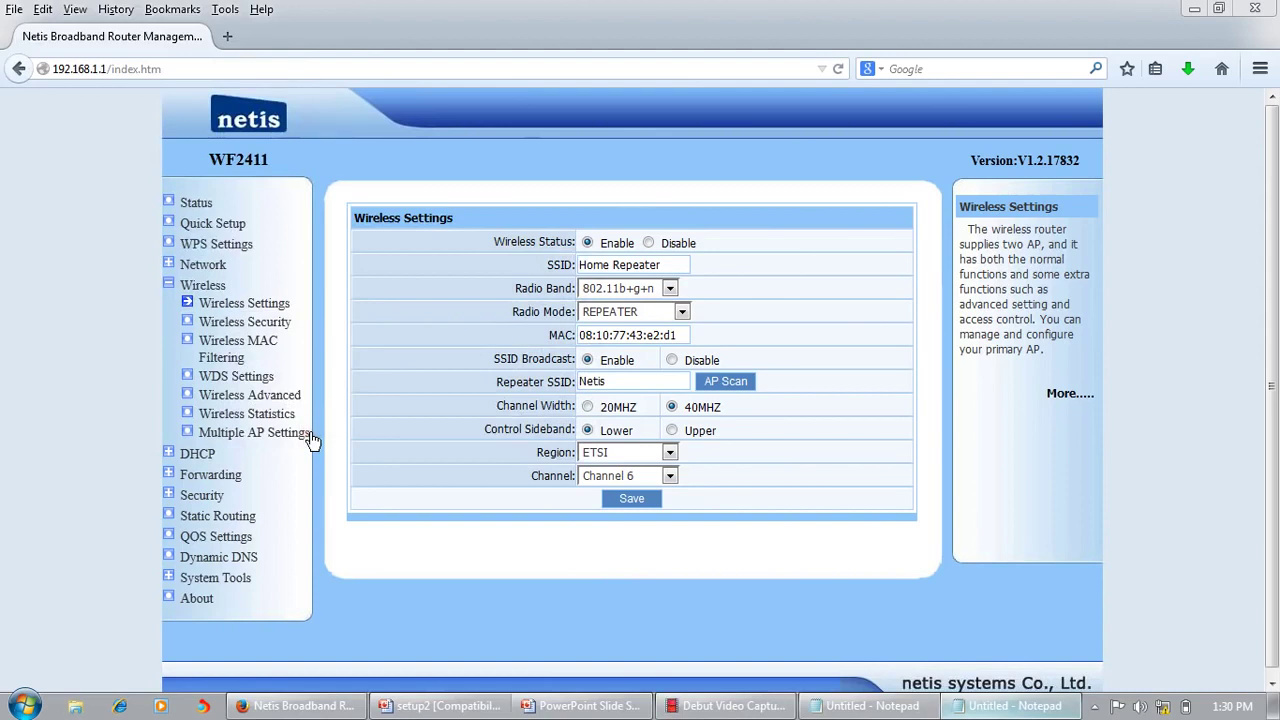
pyautogui.click(632, 499)
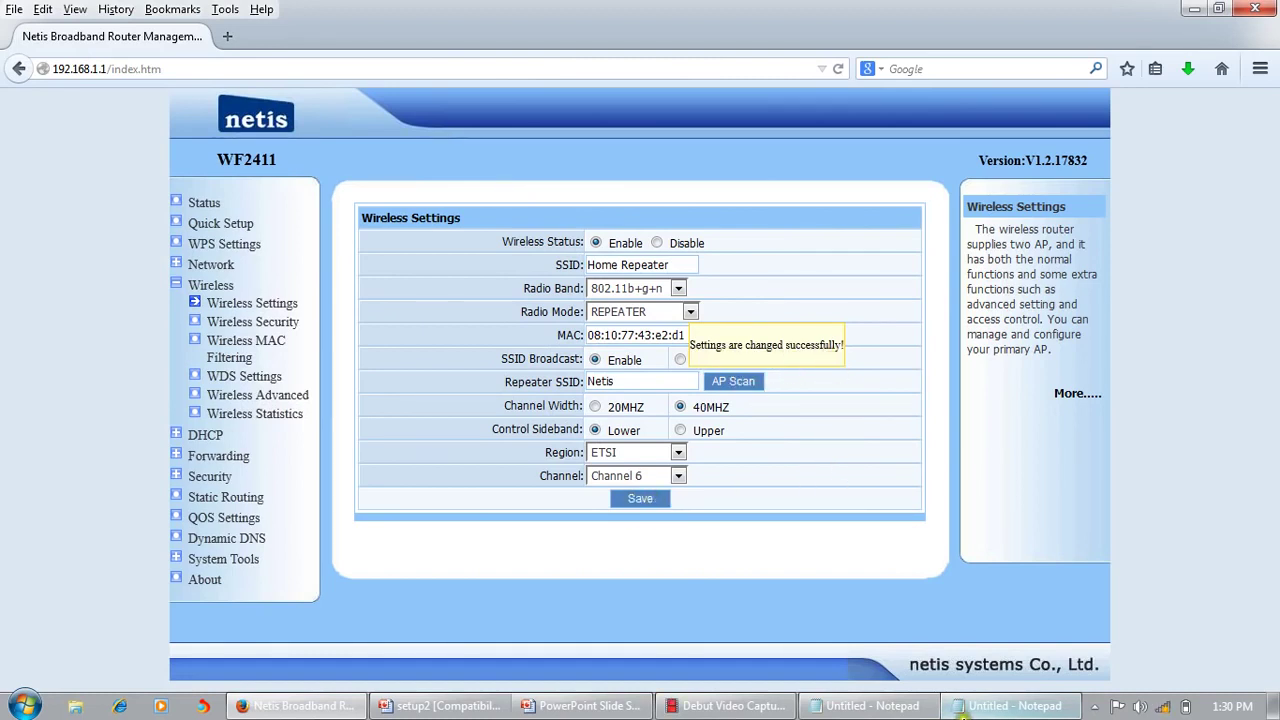
# In Wireless Security, set Radio Mode to REPEATER and Authentication to WPA2-PSK.
pyautogui.click(978, 708)
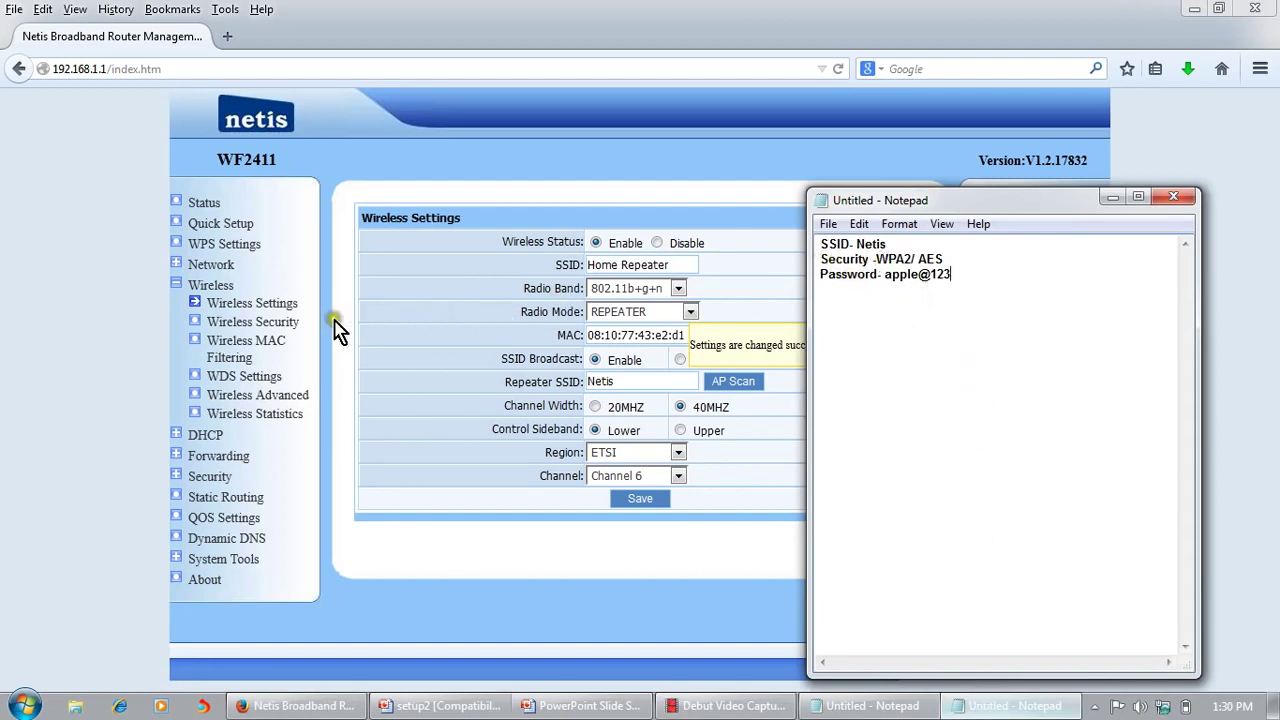
pyautogui.click(250, 325)
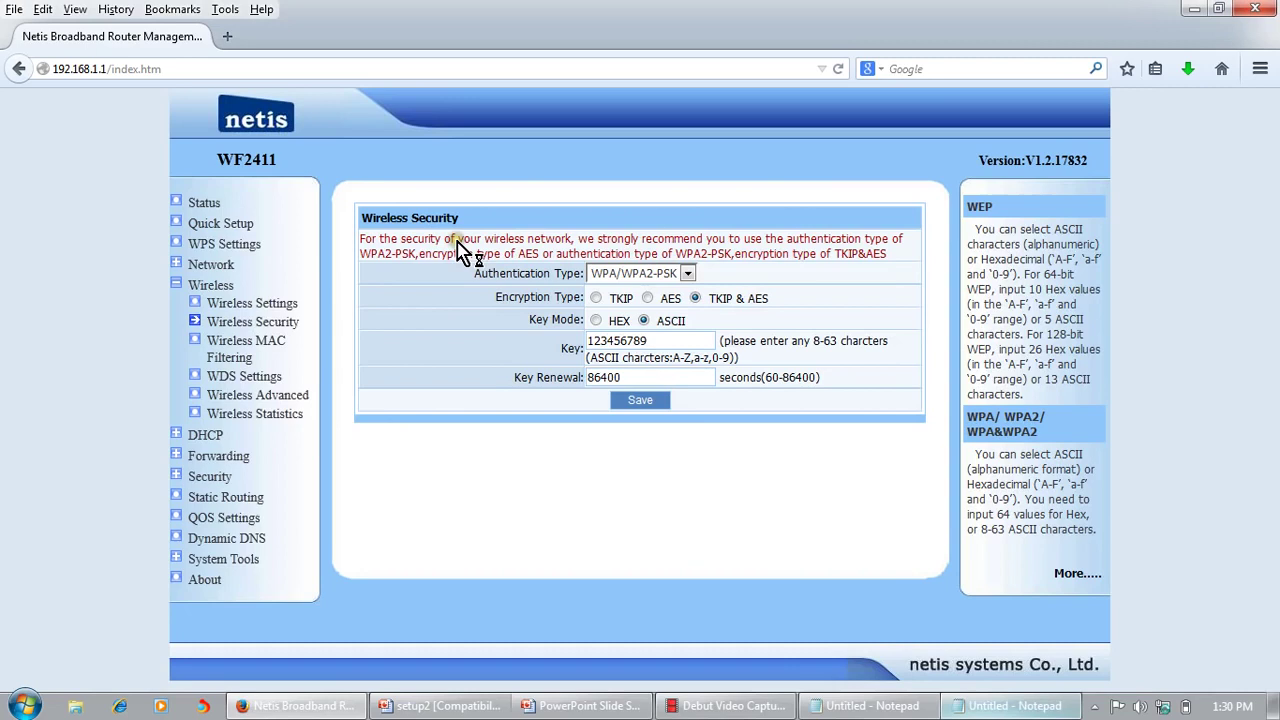
pyautogui.click(253, 322)
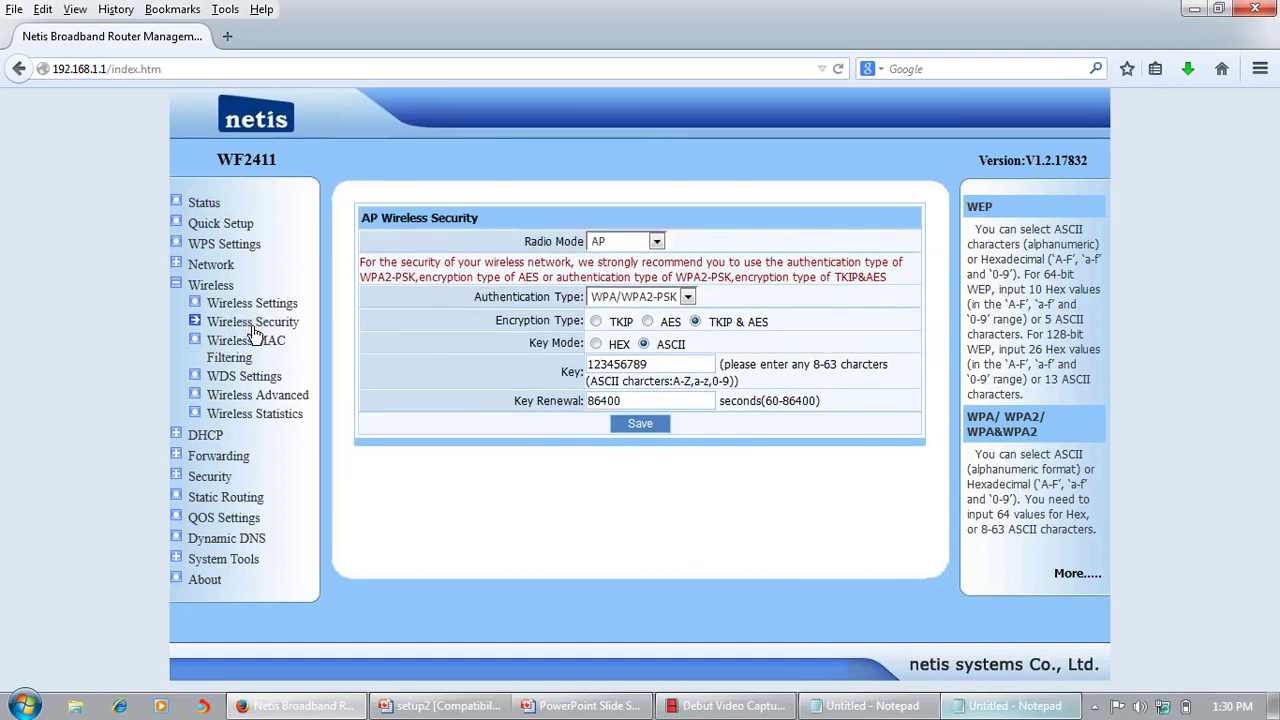
pyautogui.click(657, 243)
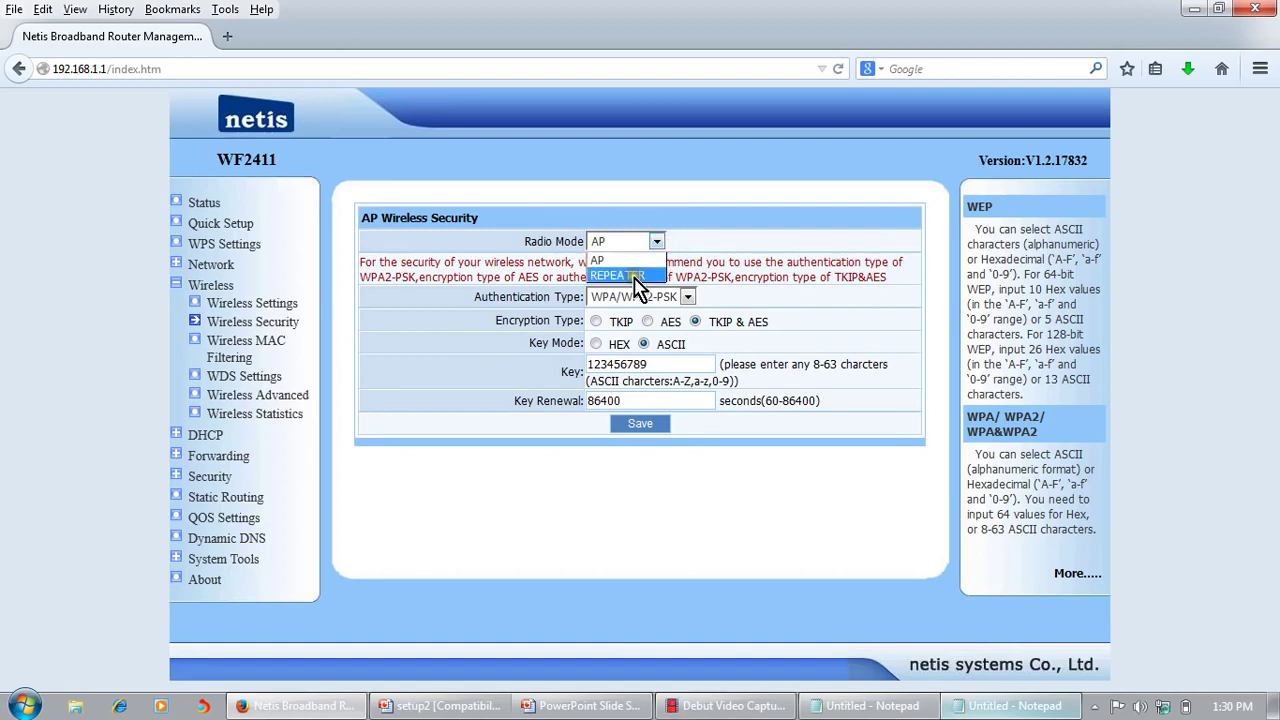
pyautogui.click(628, 276)
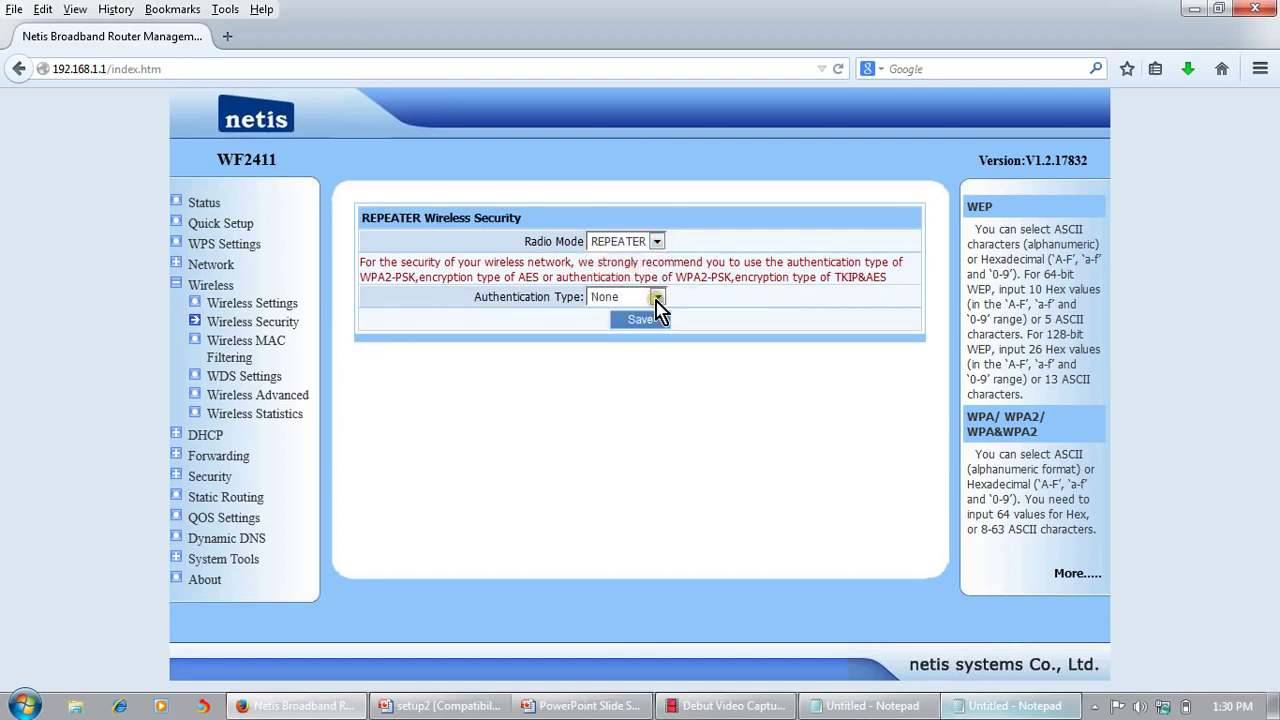
pyautogui.click(657, 298)
pyautogui.click(640, 360)
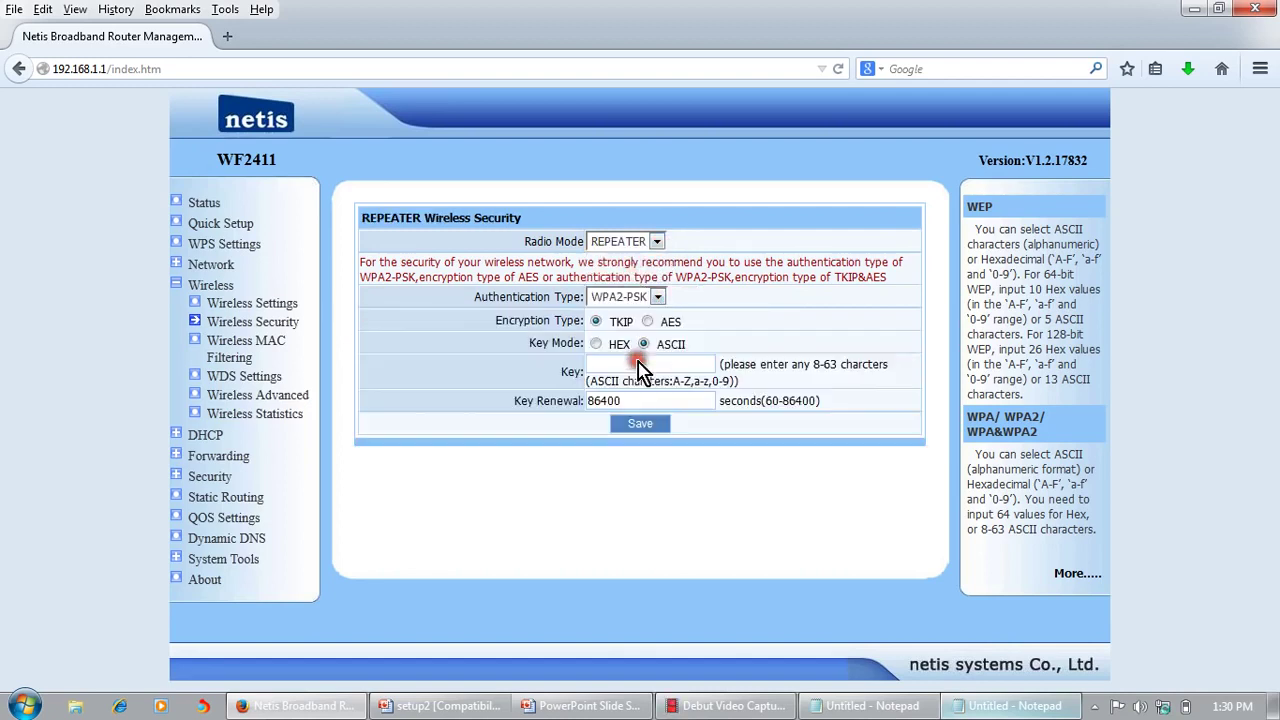
# Choose AES encryption, enter the main router's password as the key, and save.
pyautogui.click(985, 708)
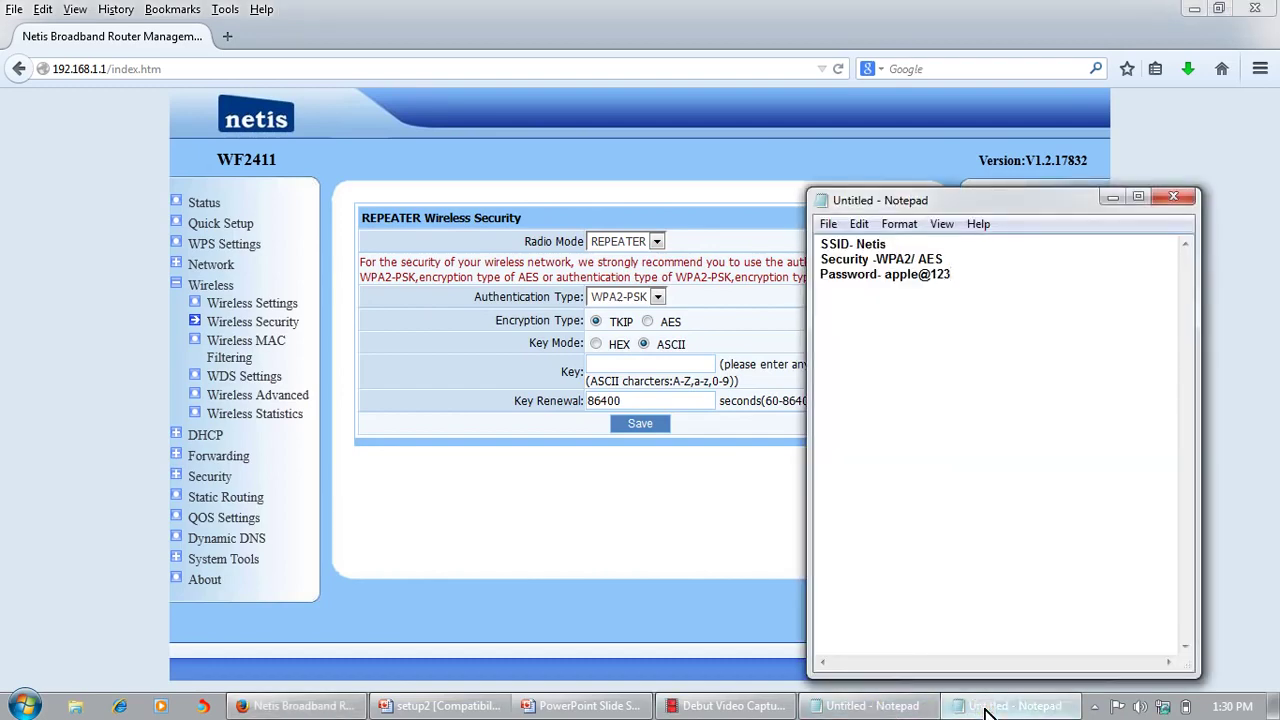
pyautogui.click(985, 708)
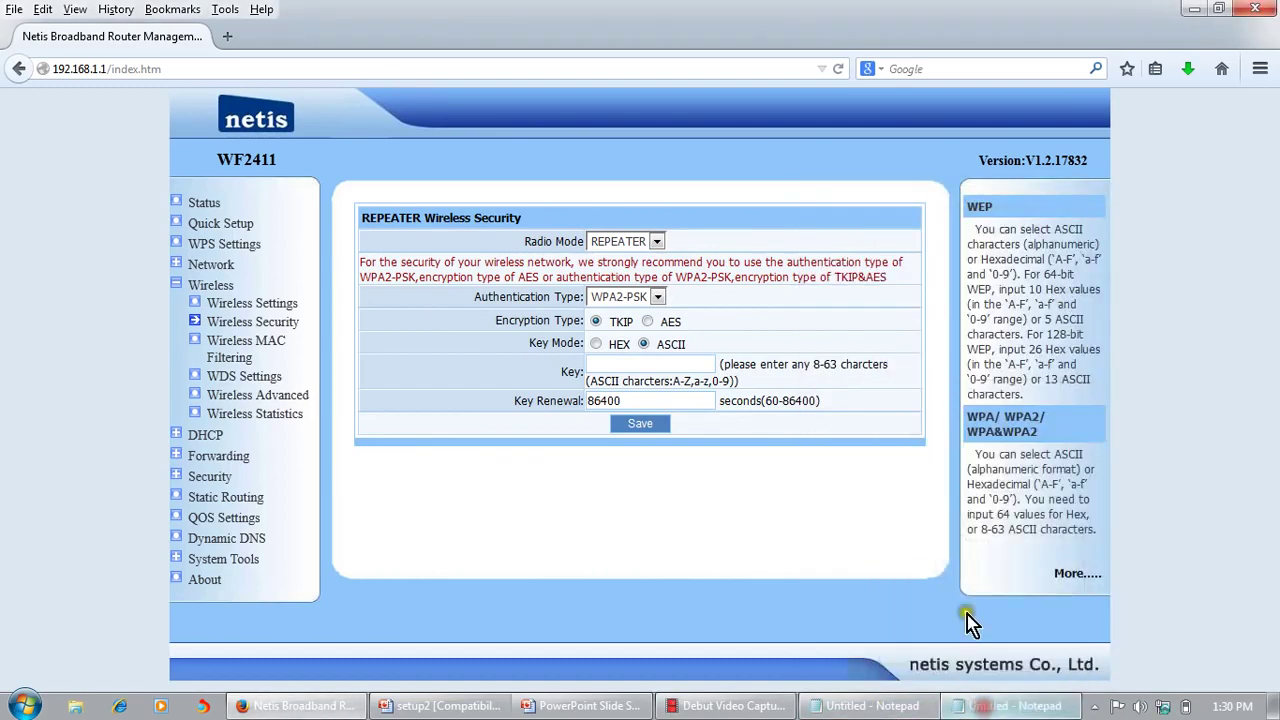
pyautogui.click(648, 322)
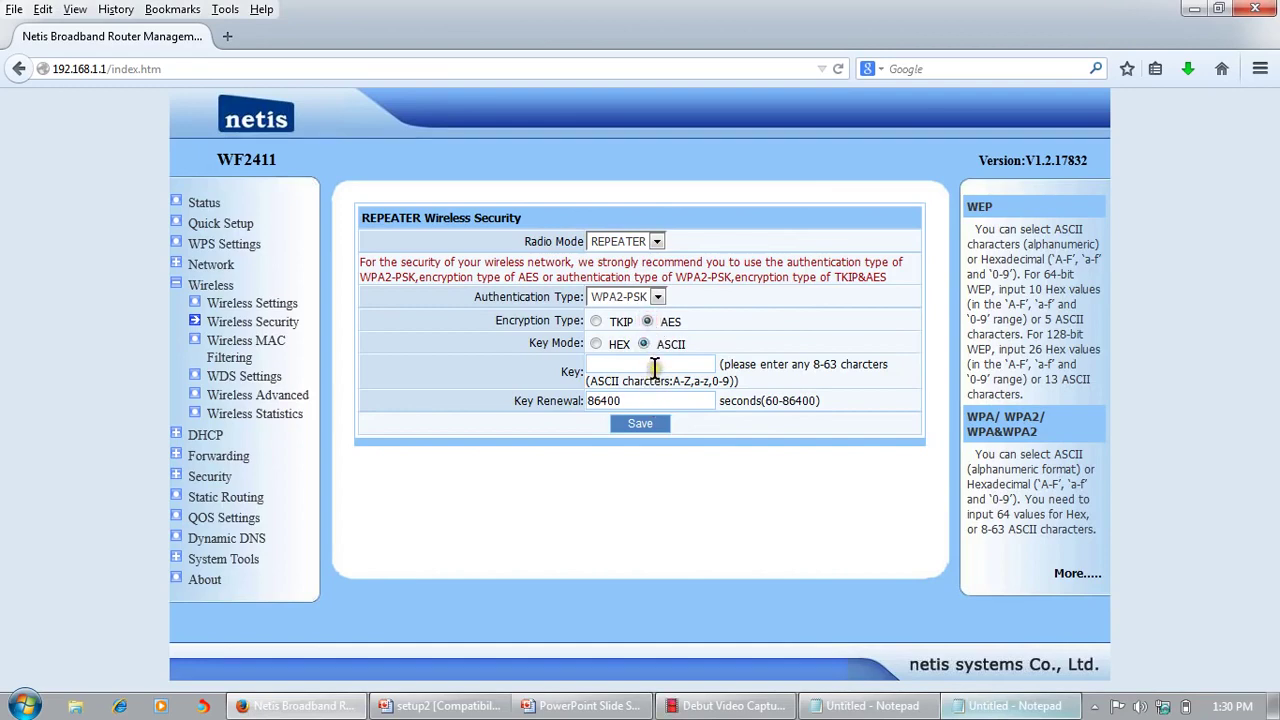
pyautogui.click(1003, 712)
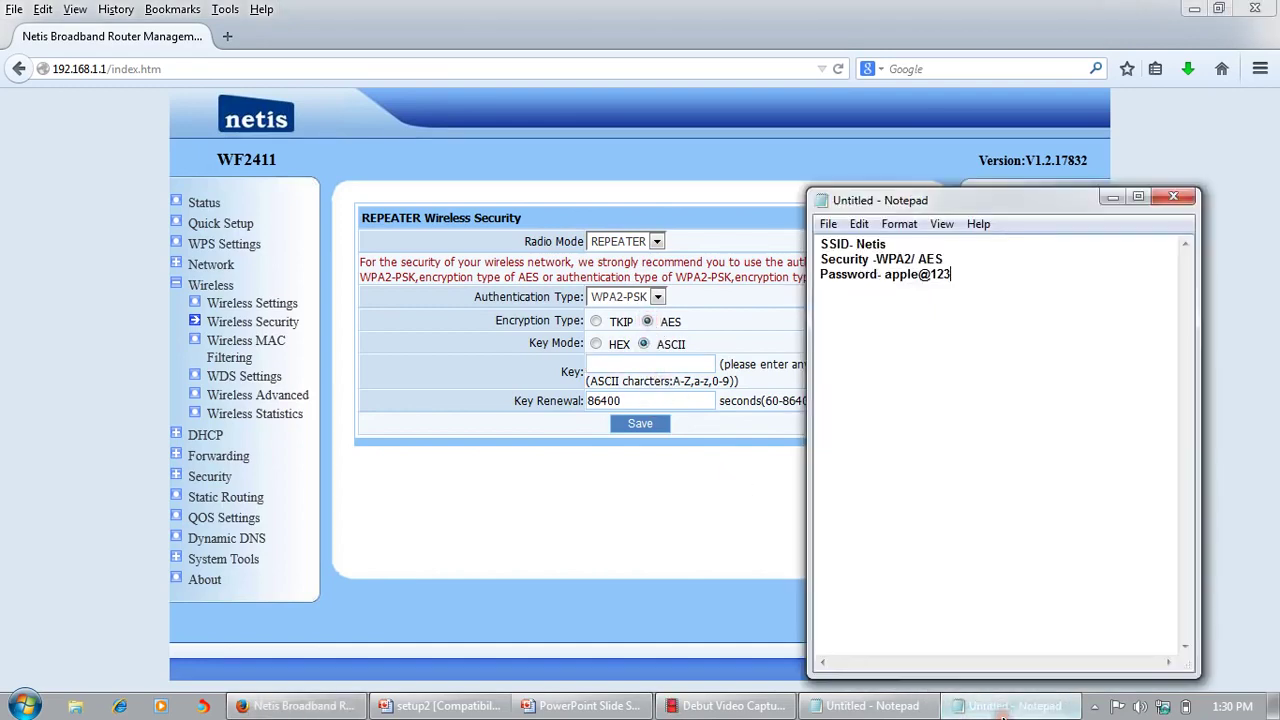
pyautogui.click(1003, 712)
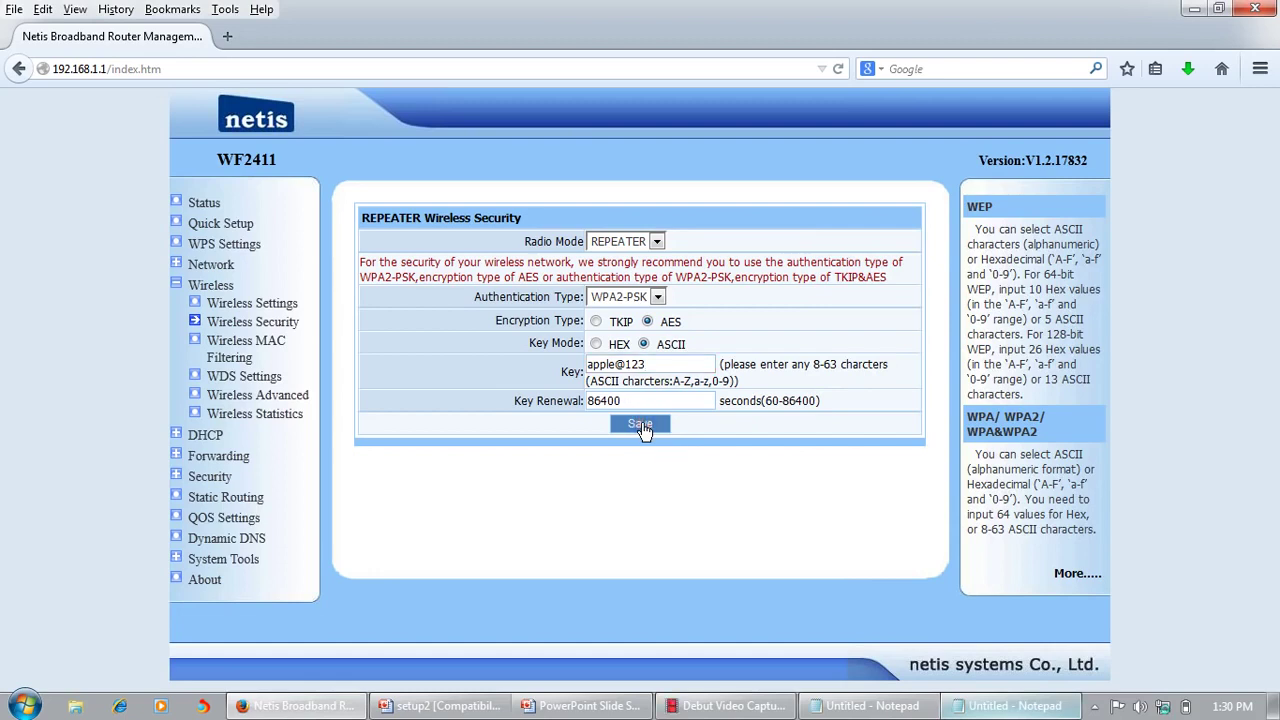
pyautogui.click(640, 425)
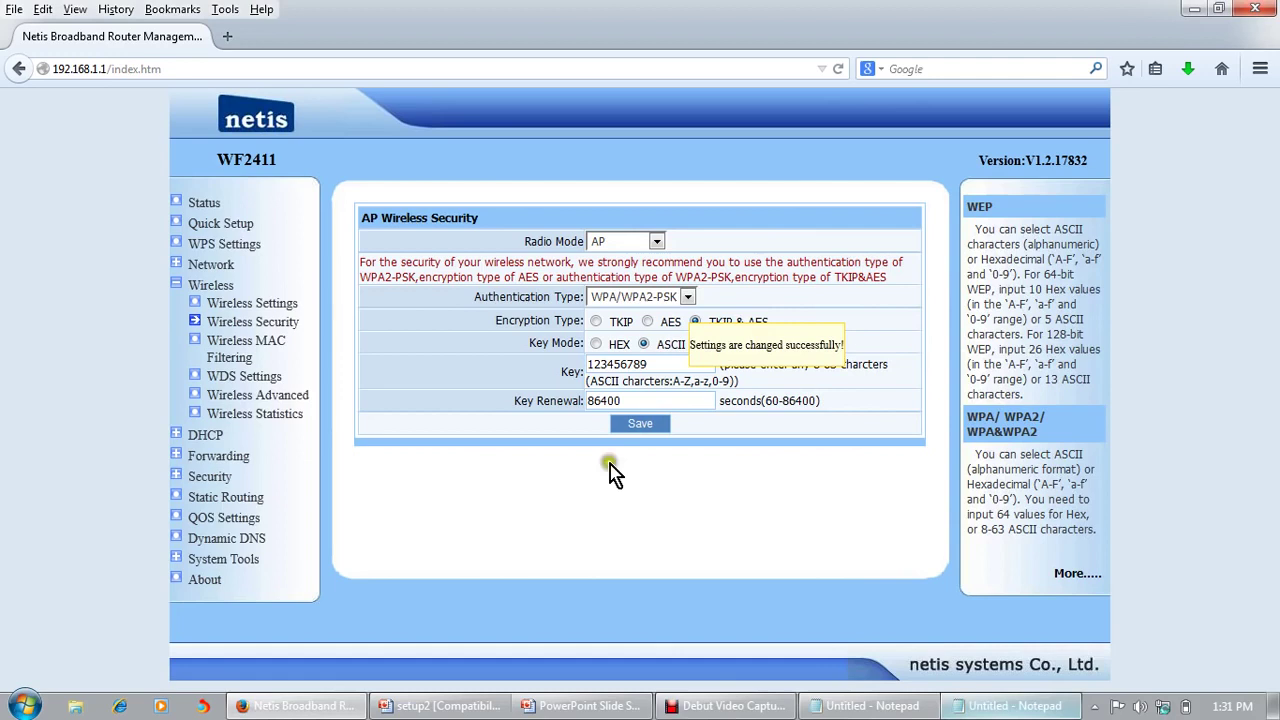
# Connect the laptop to the Home Repeater wireless network using its security key.
pyautogui.click(1163, 704)
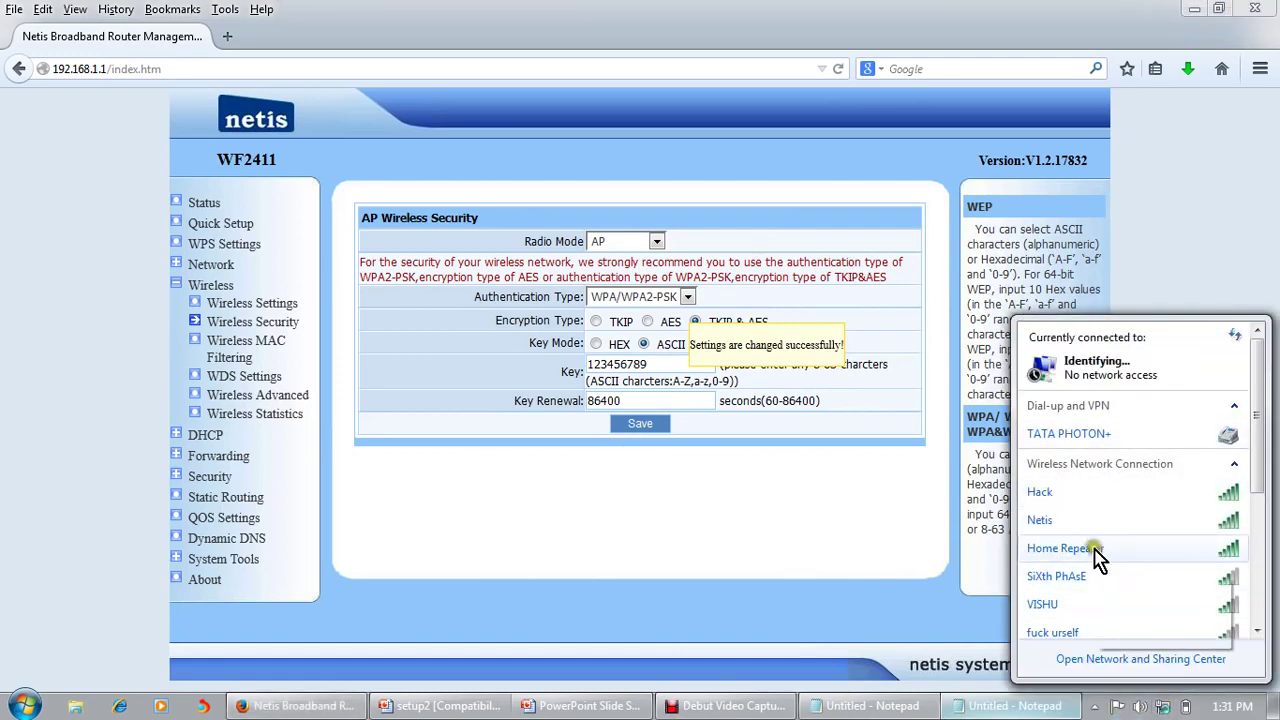
pyautogui.doubleClick(1118, 562)
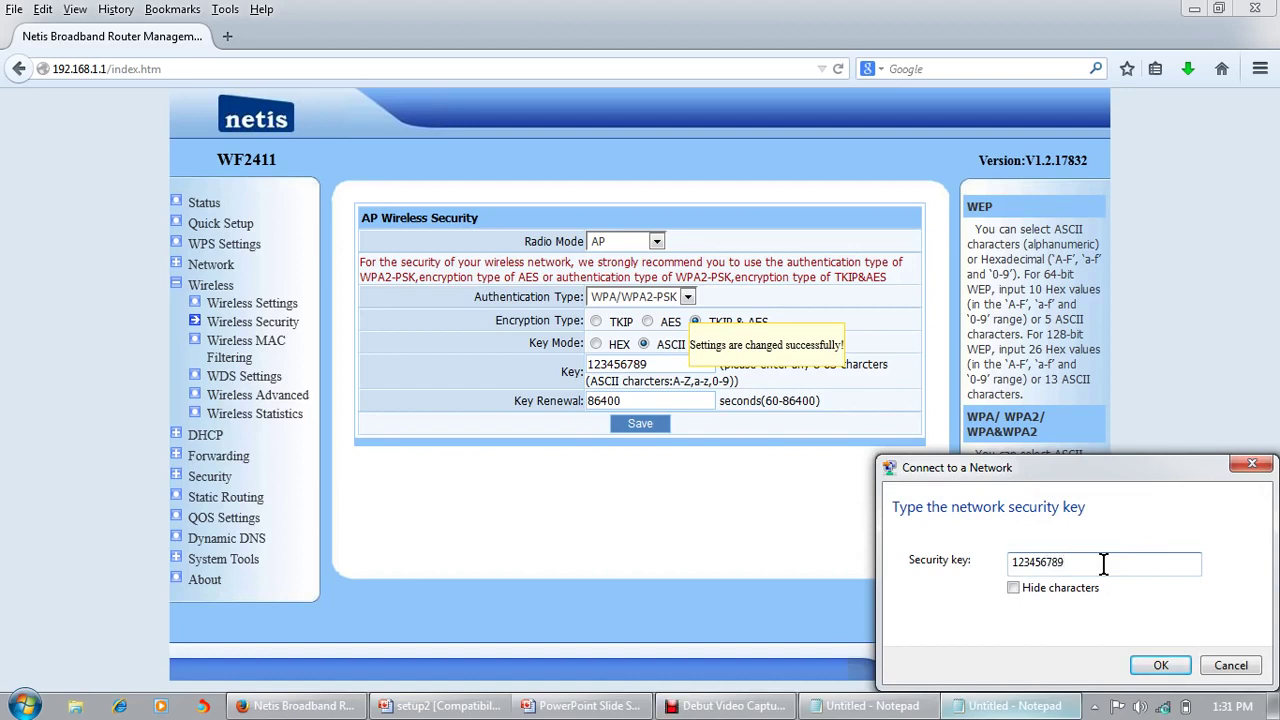
pyautogui.click(1165, 665)
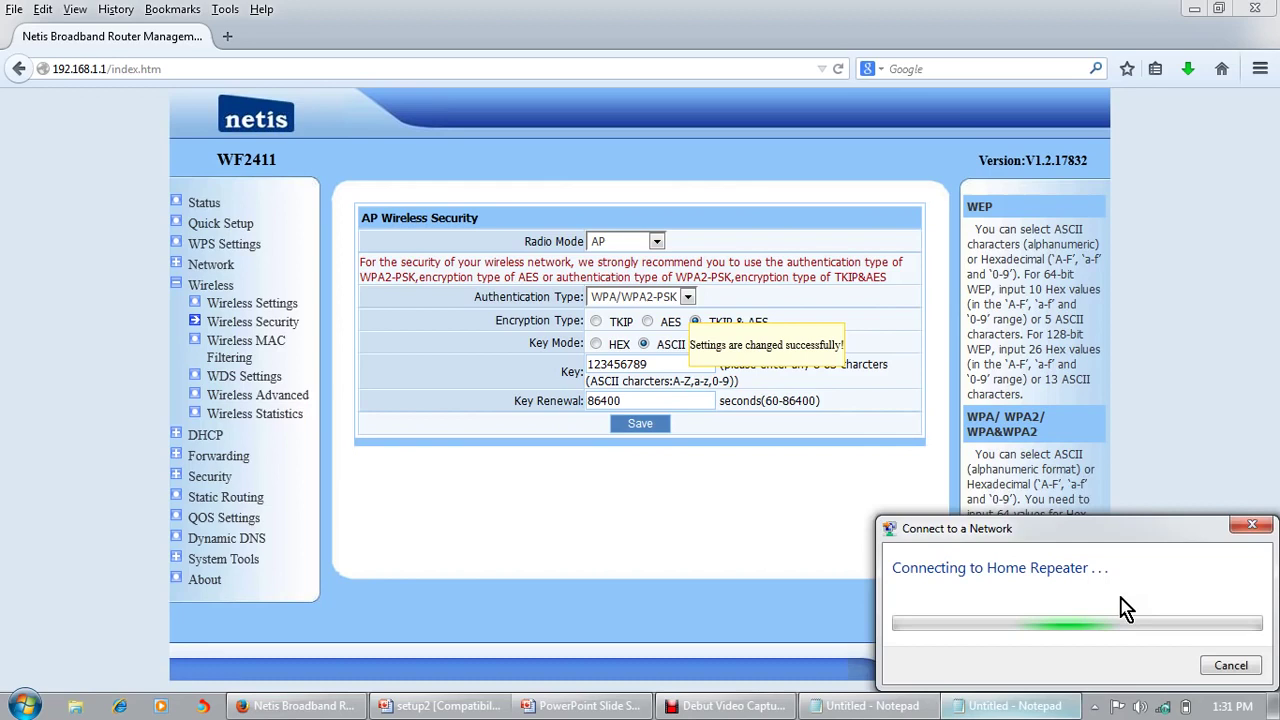
# Verify the Home Repeater connection status, then open a blank new Firefox tab.
pyautogui.moveTo(1170, 706)
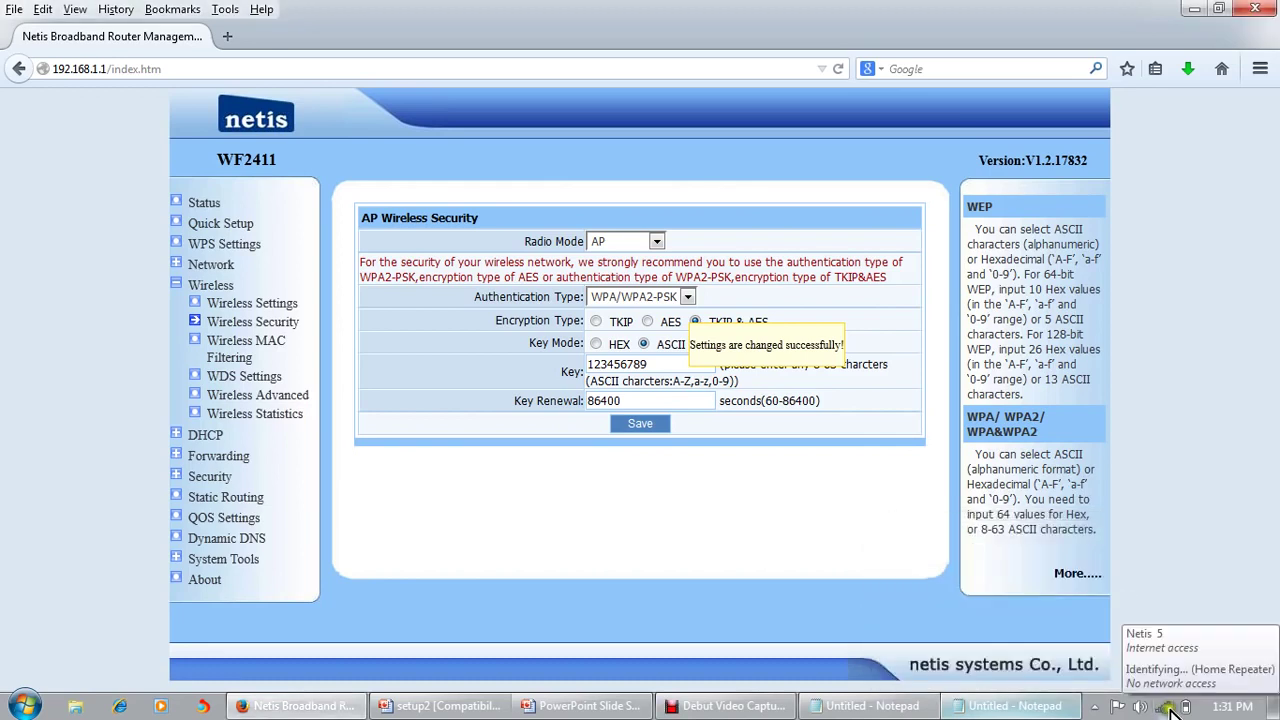
pyautogui.click(1166, 710)
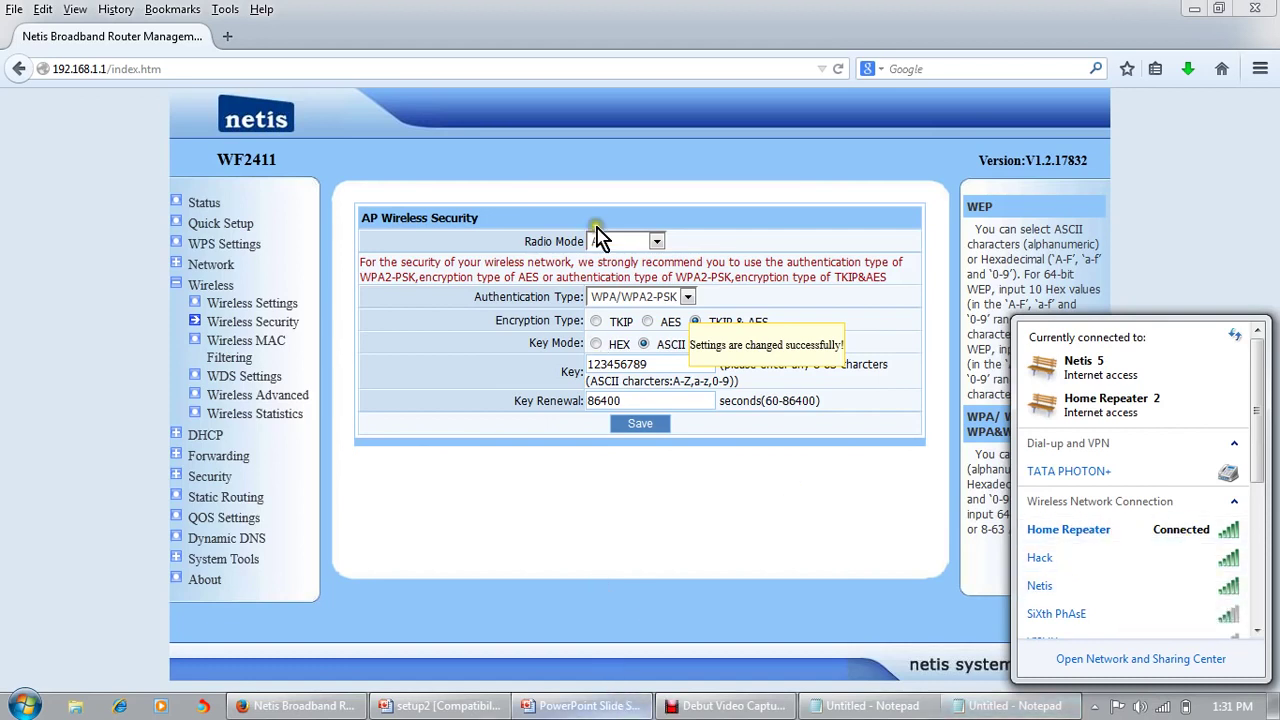
pyautogui.click(226, 36)
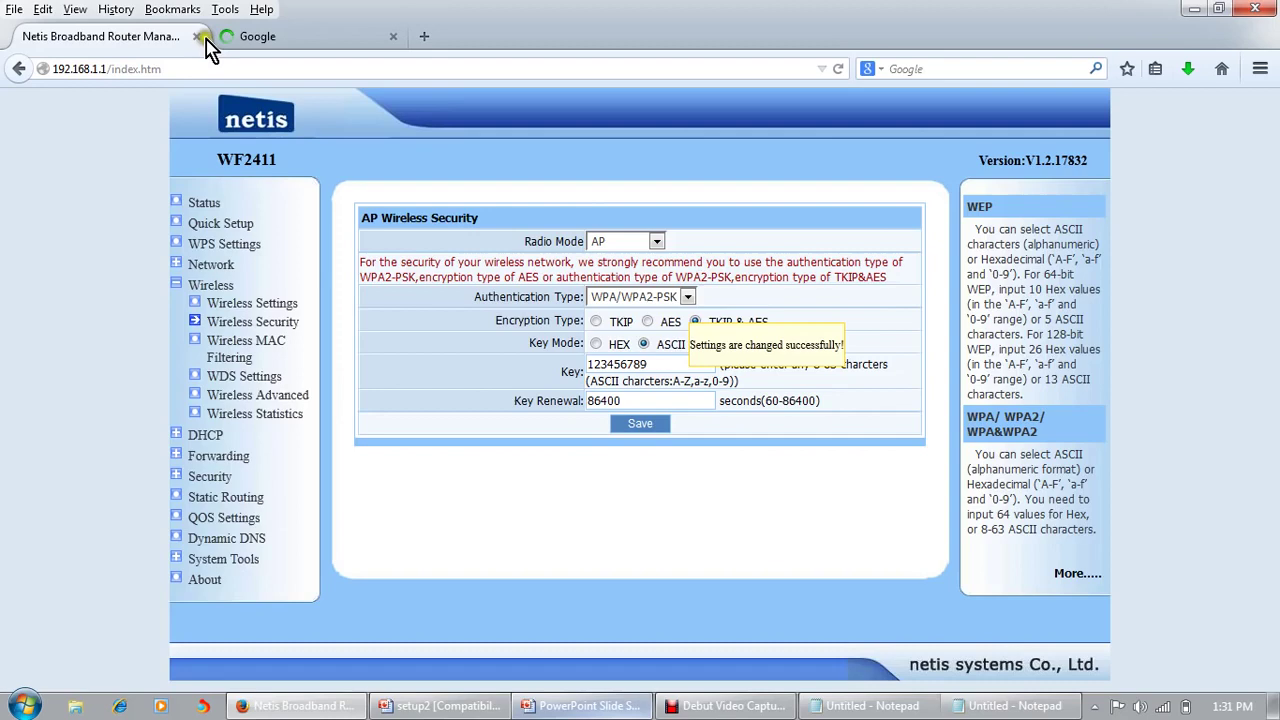
# Close the Netis Broadband Router Management tab, leaving only the Google homepage.
pyautogui.click(197, 37)
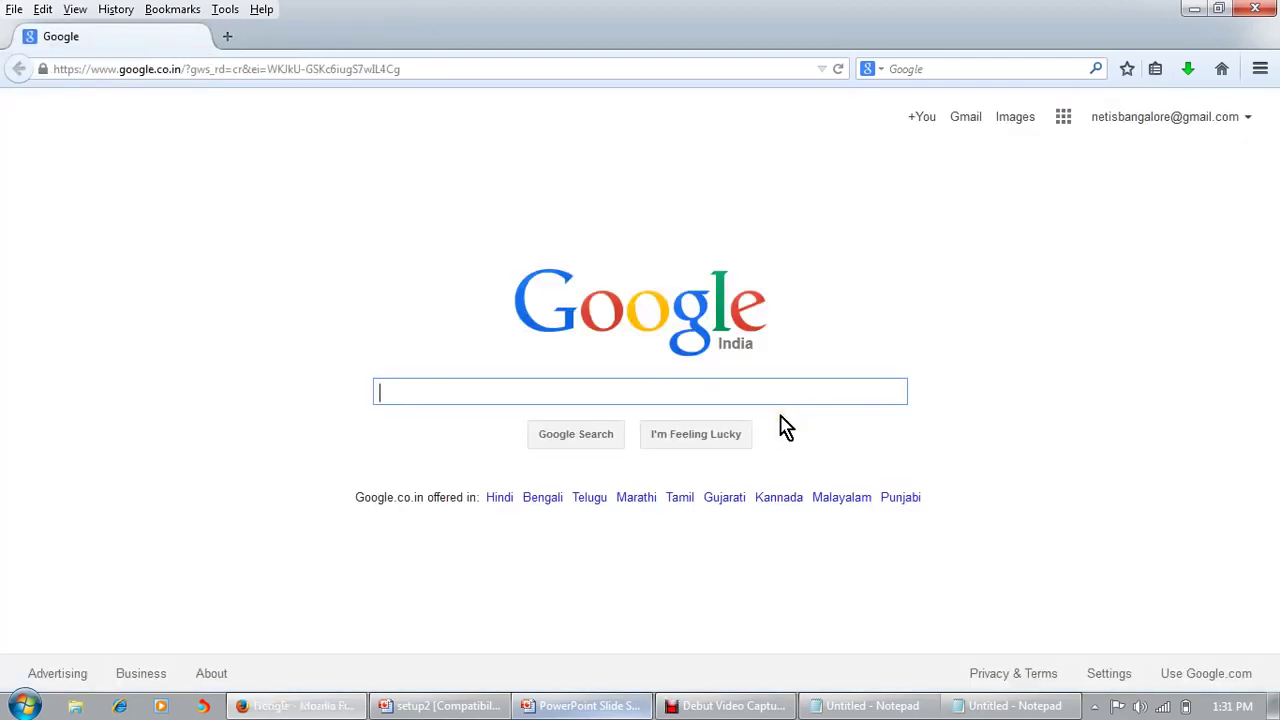